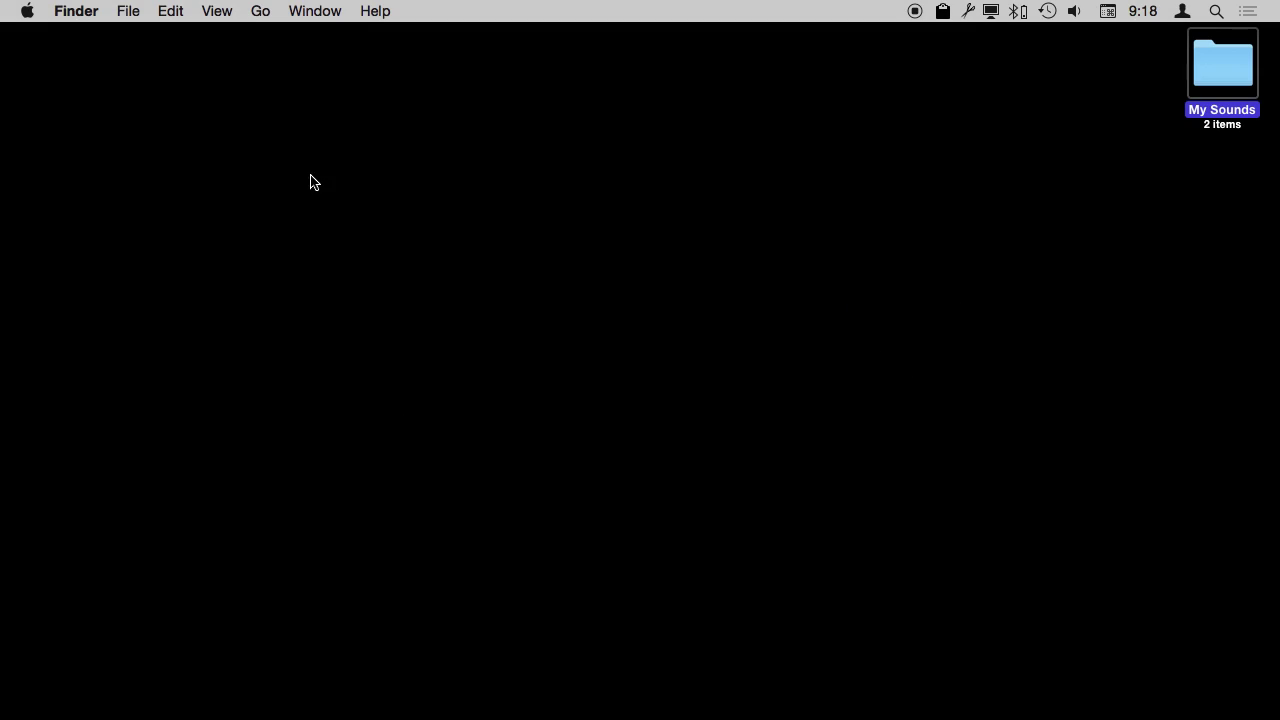
Launch System Preferences from the Apple menu
left_click(28, 11)
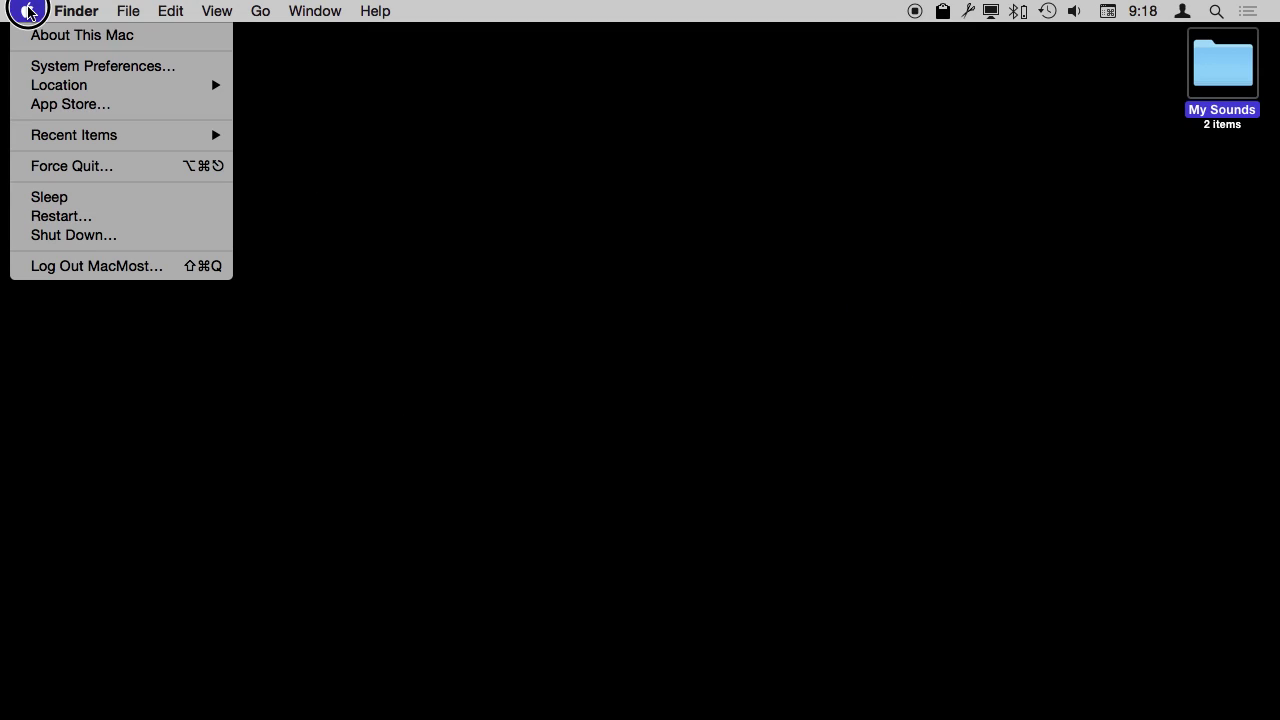
left_click(41, 65)
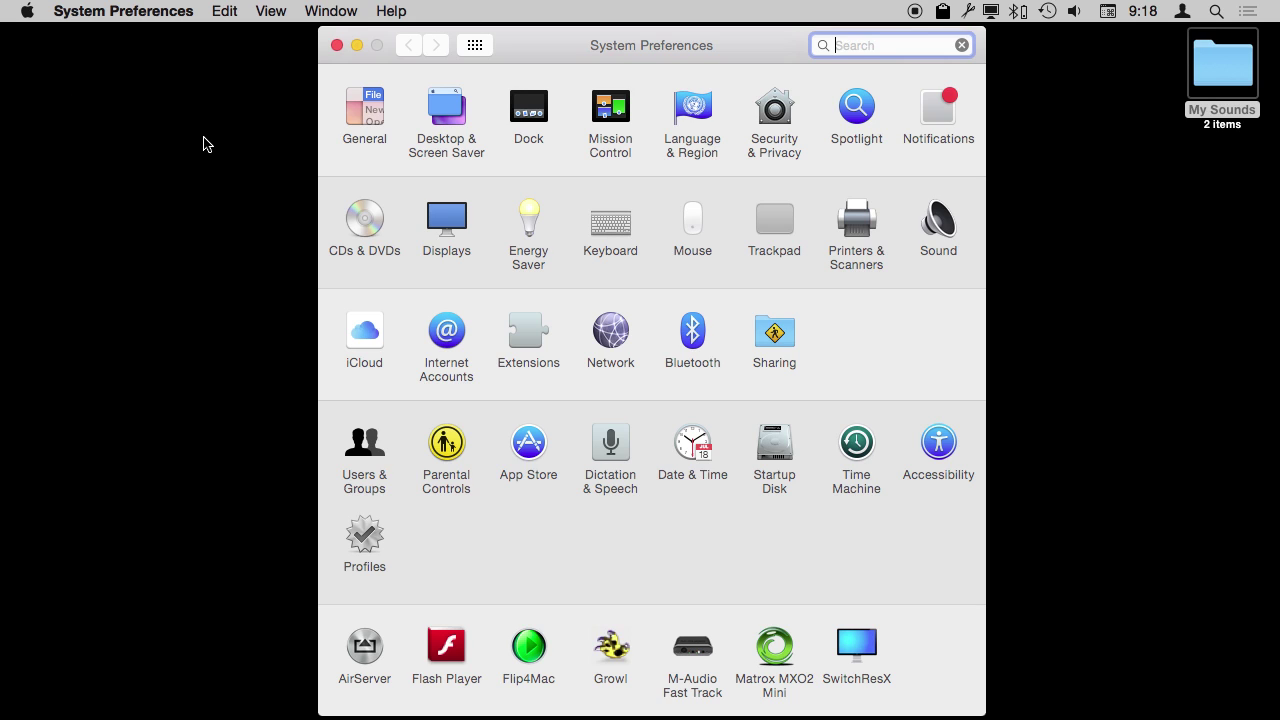
In Sound, preview the Blow and Bottle alert sounds, leaving Basso selected
left_click(938, 218)
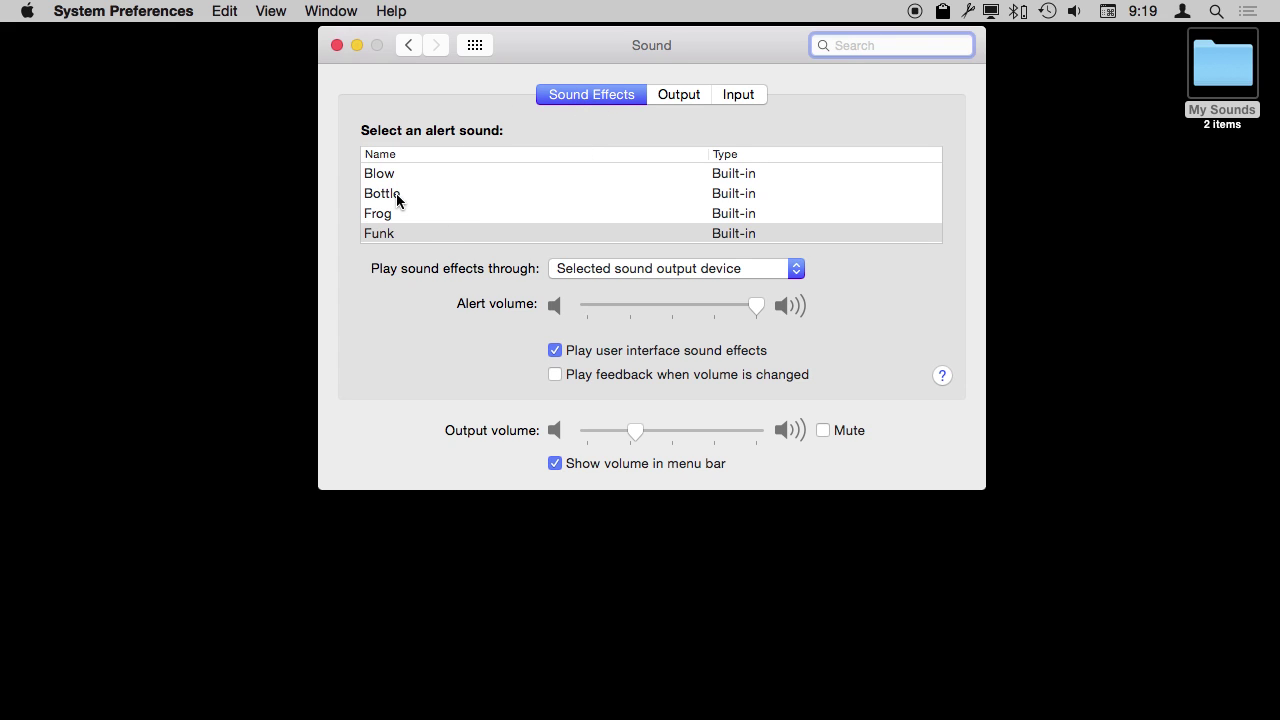
scroll(389, 172, "up", 1)
scroll(389, 172, "down", 5)
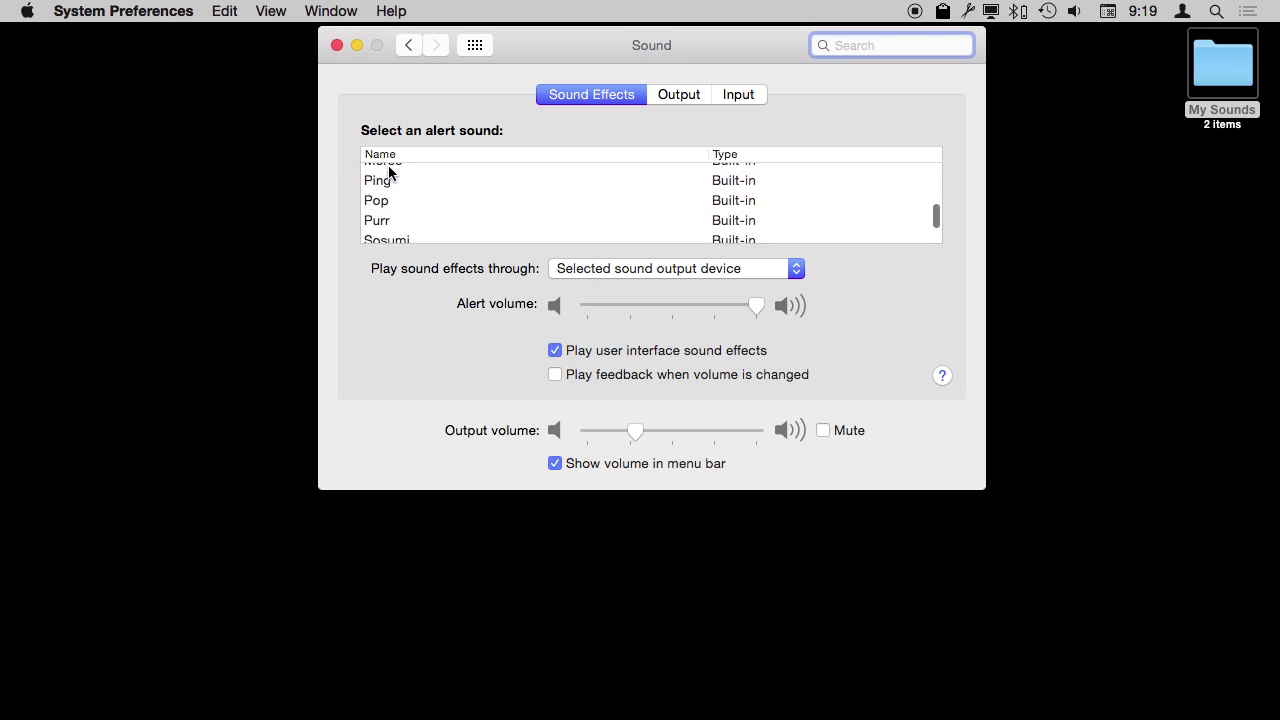
scroll(389, 172, "up", 5)
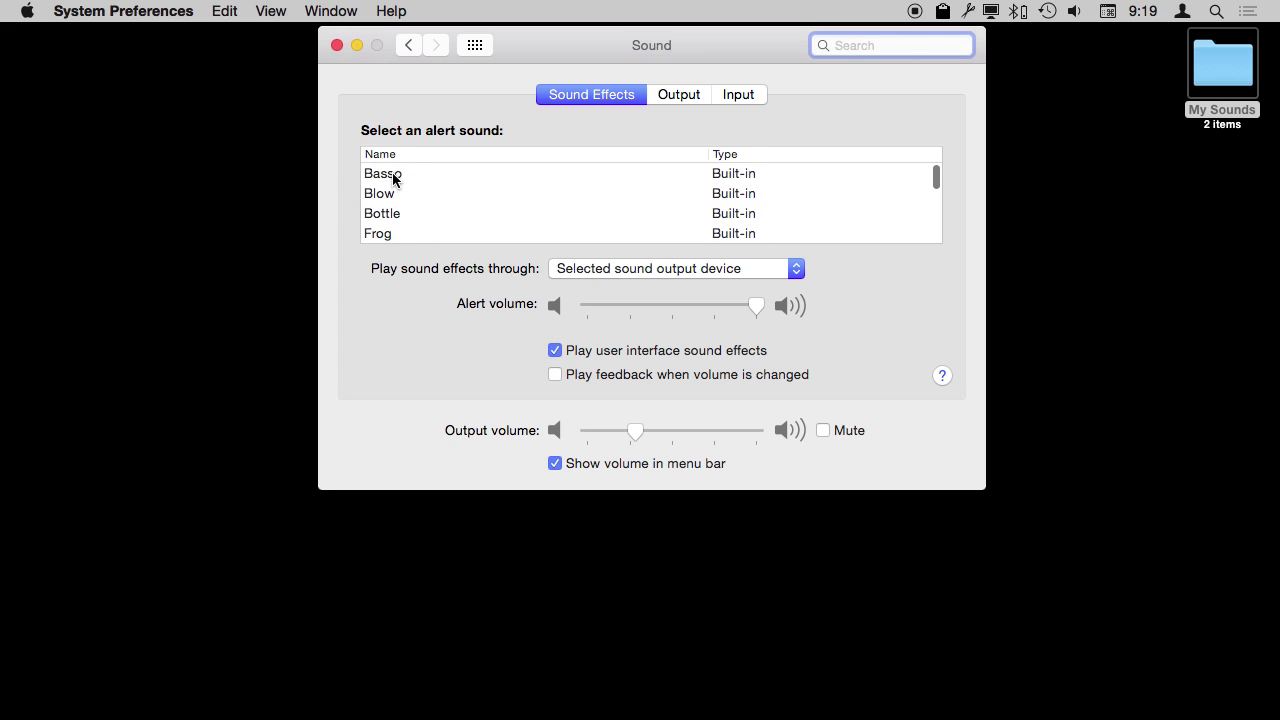
left_click(392, 174)
left_click(394, 193)
left_click(394, 212)
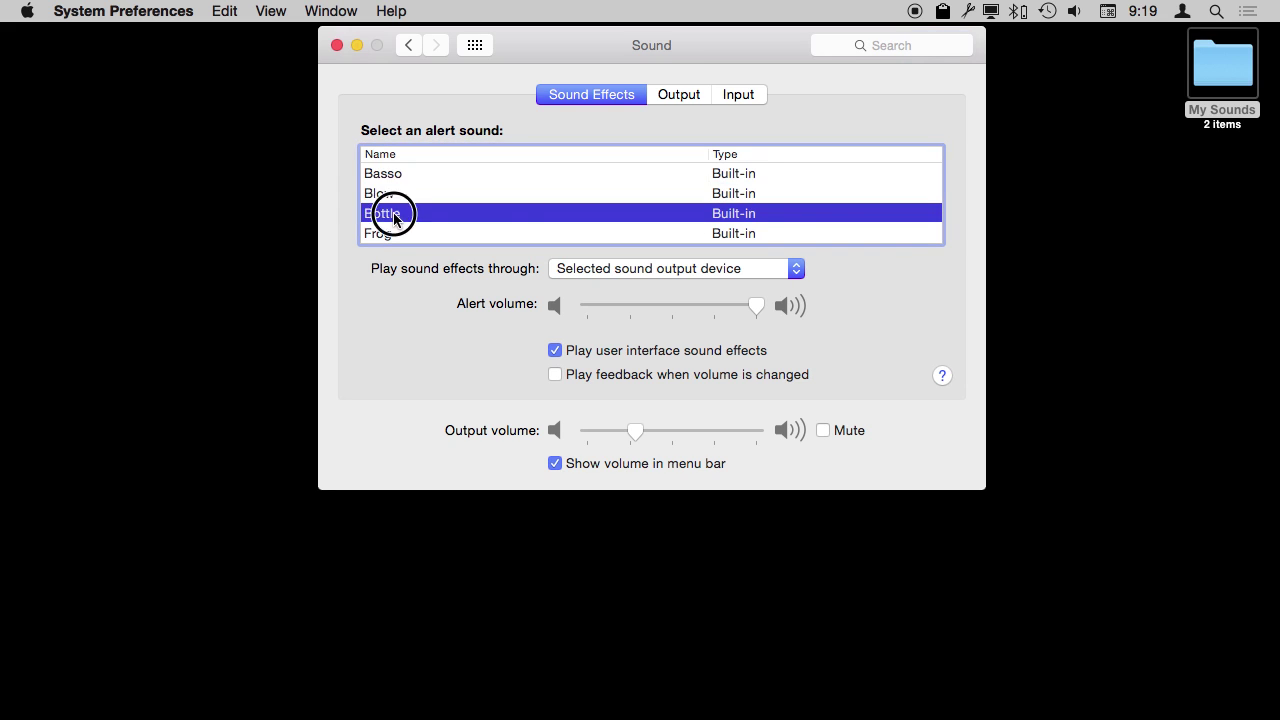
left_click(392, 174)
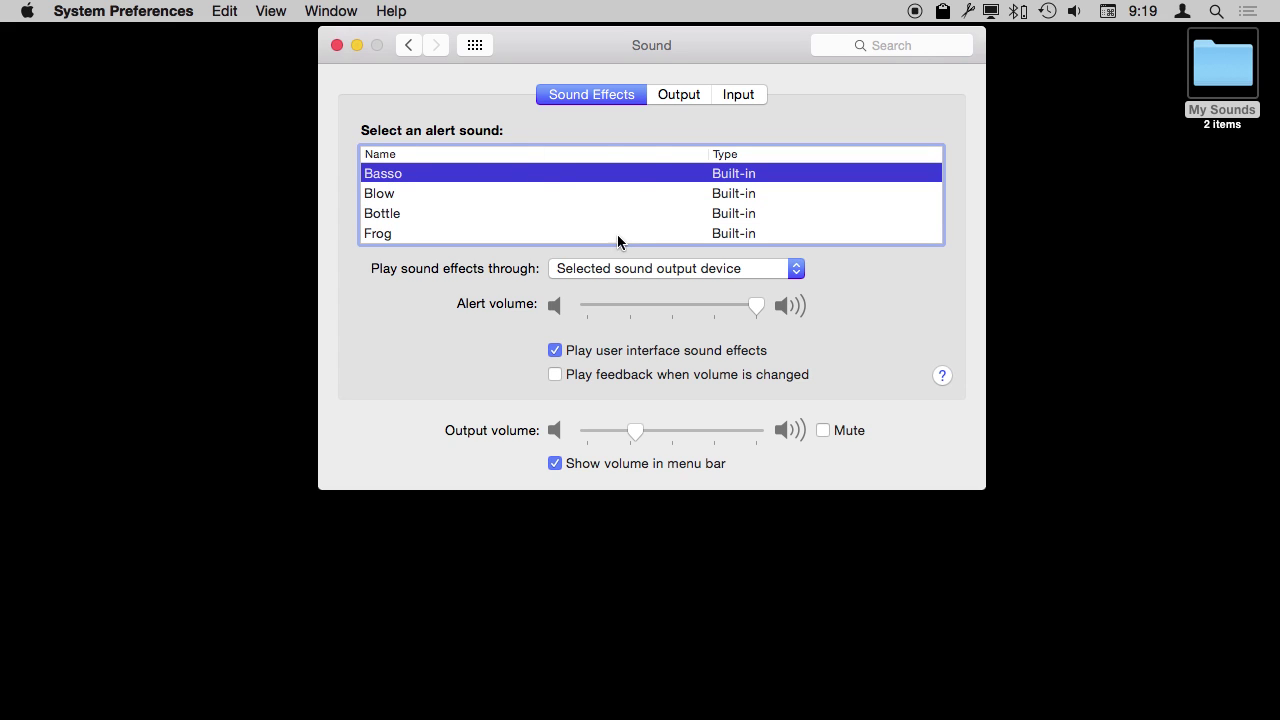
Check the sound effects output device choices without changing them
left_click(605, 269)
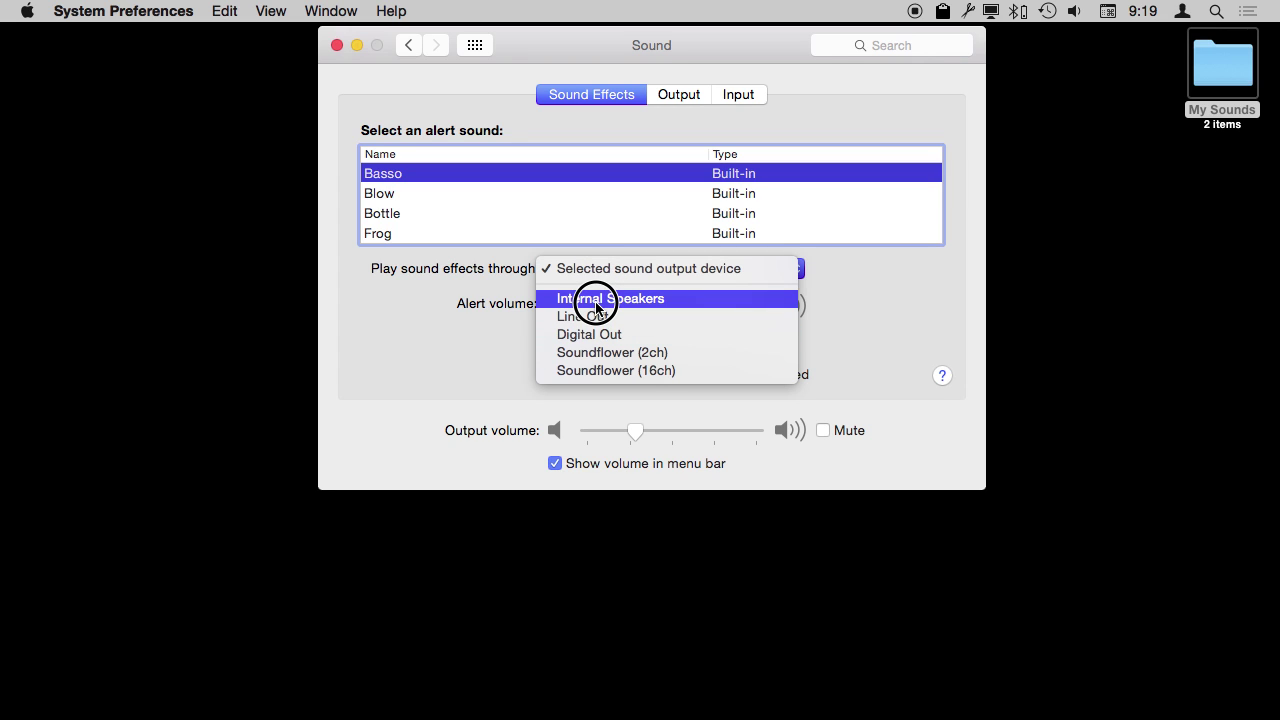
left_click_drag(595, 322, 428, 330)
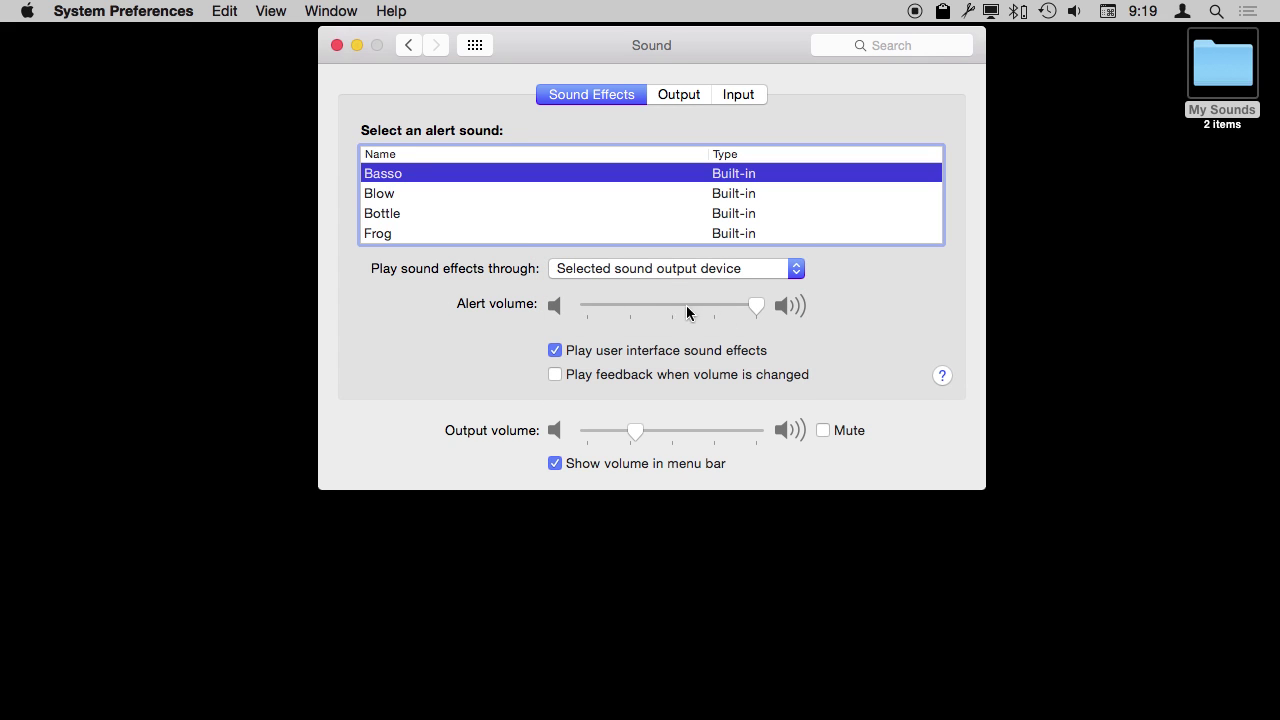
mouse_move(686, 307)
scroll(476, 241, "down", 5)
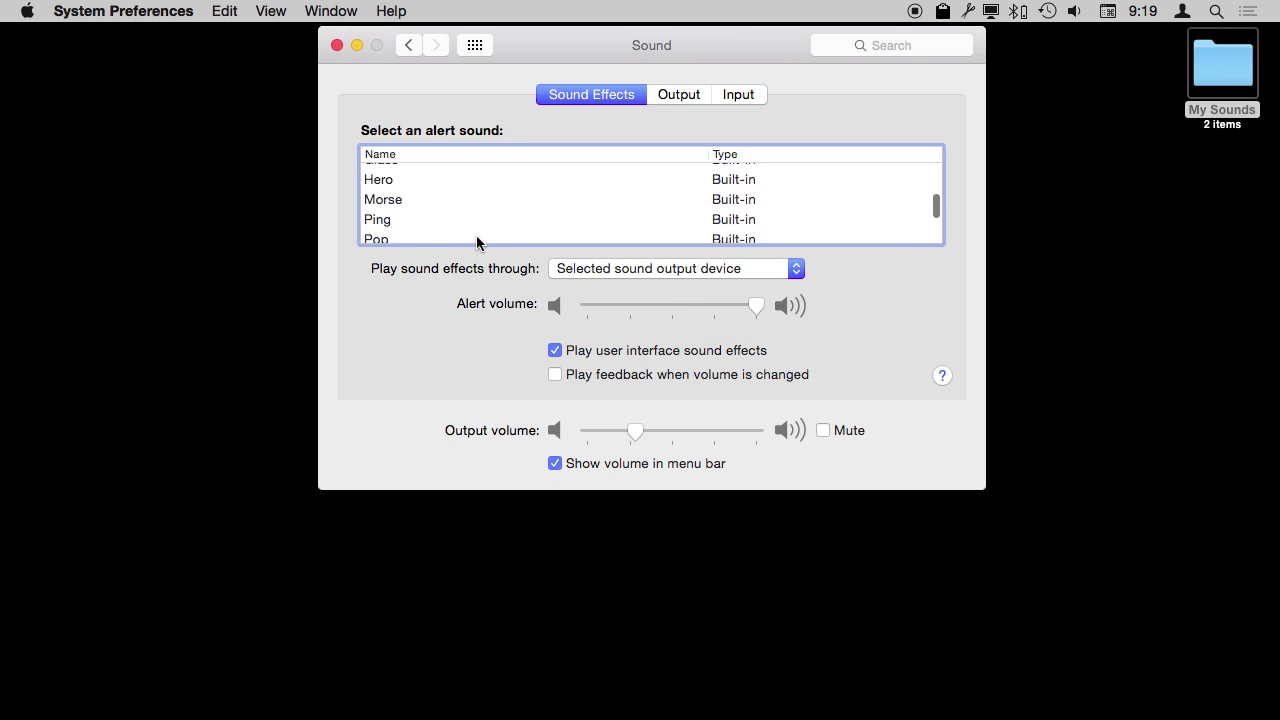
scroll(476, 235, "up", 5)
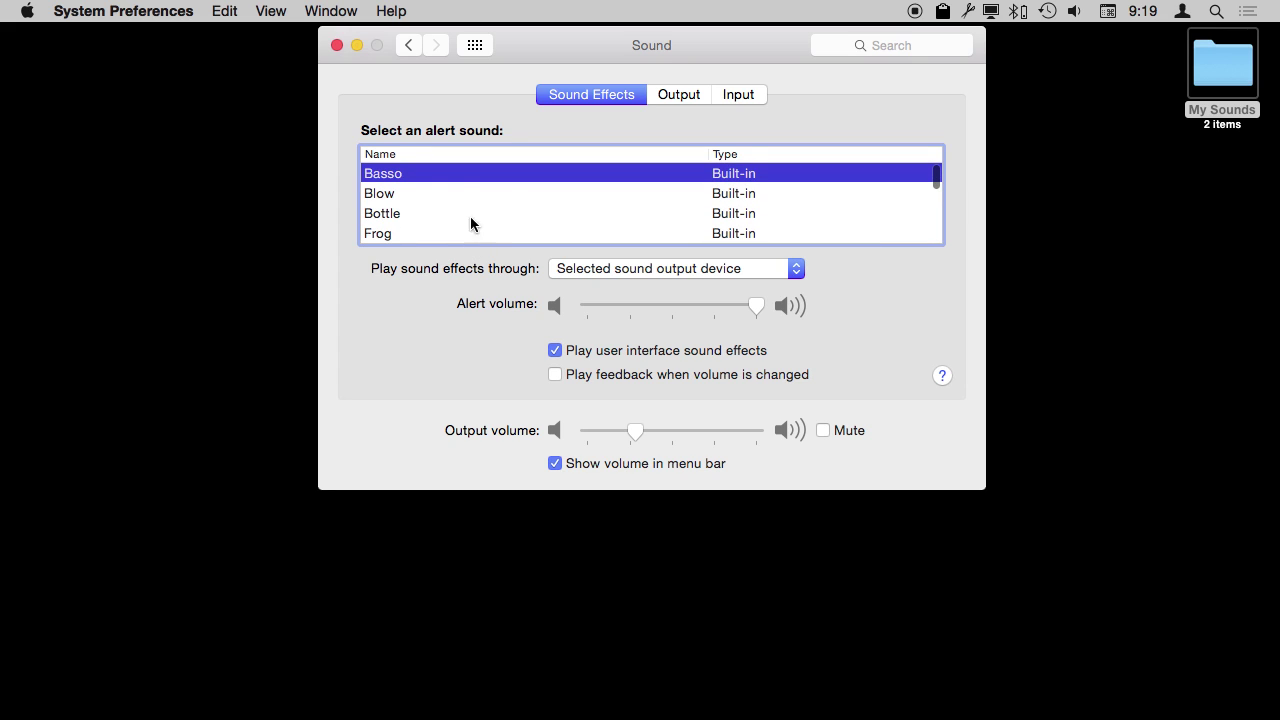
left_click(221, 256)
In a new Finder window, go to the hidden ~/Library/Sounds folder via Go with Option
key("super+n")
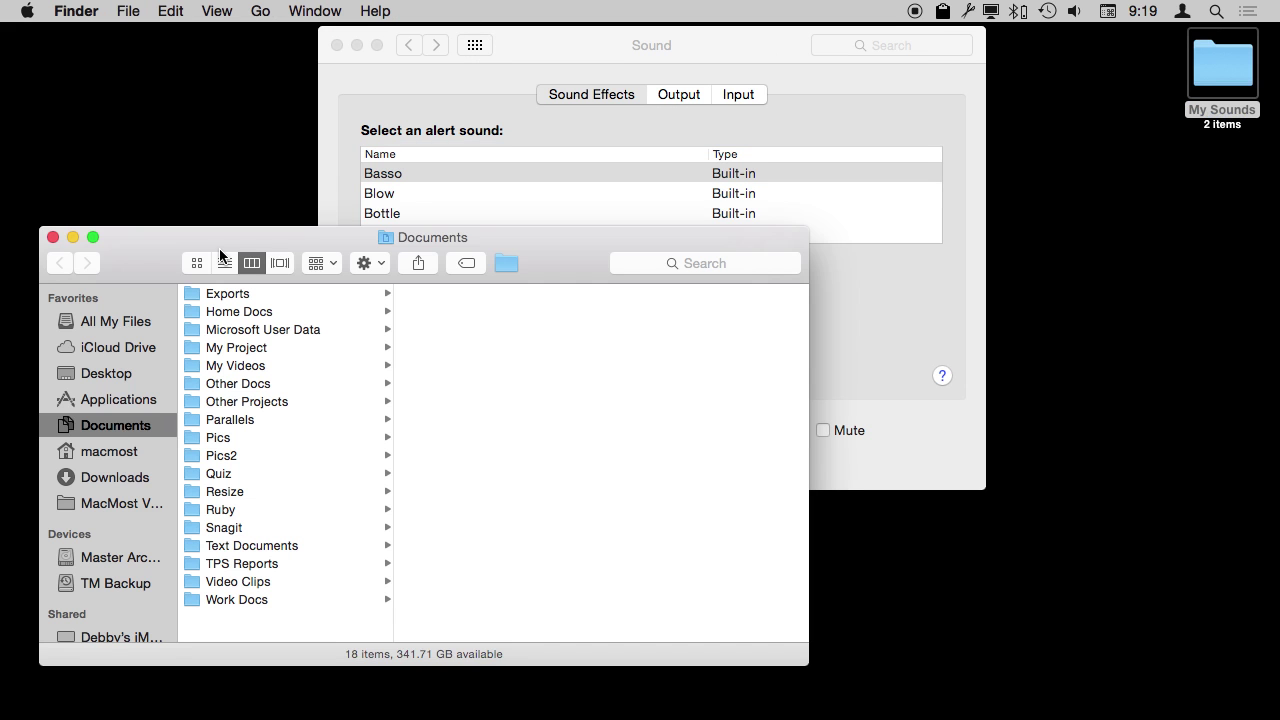
left_click_drag(190, 237, 236, 130)
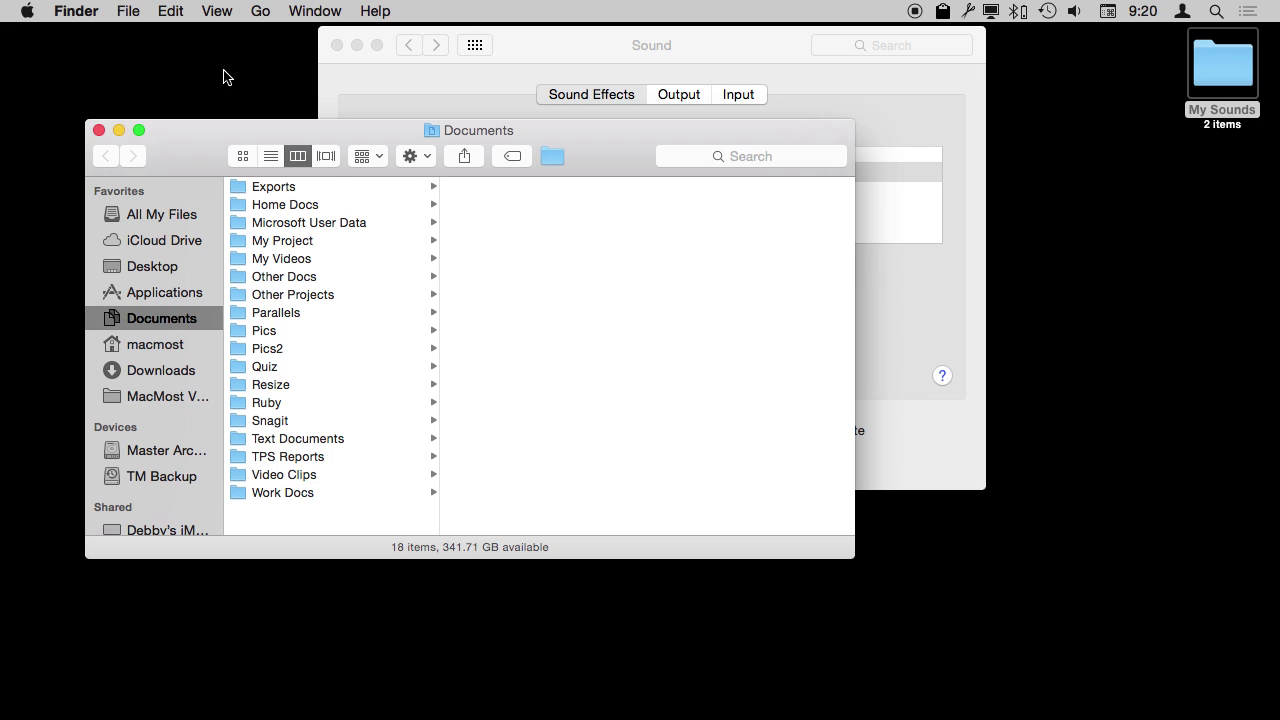
left_click(260, 10)
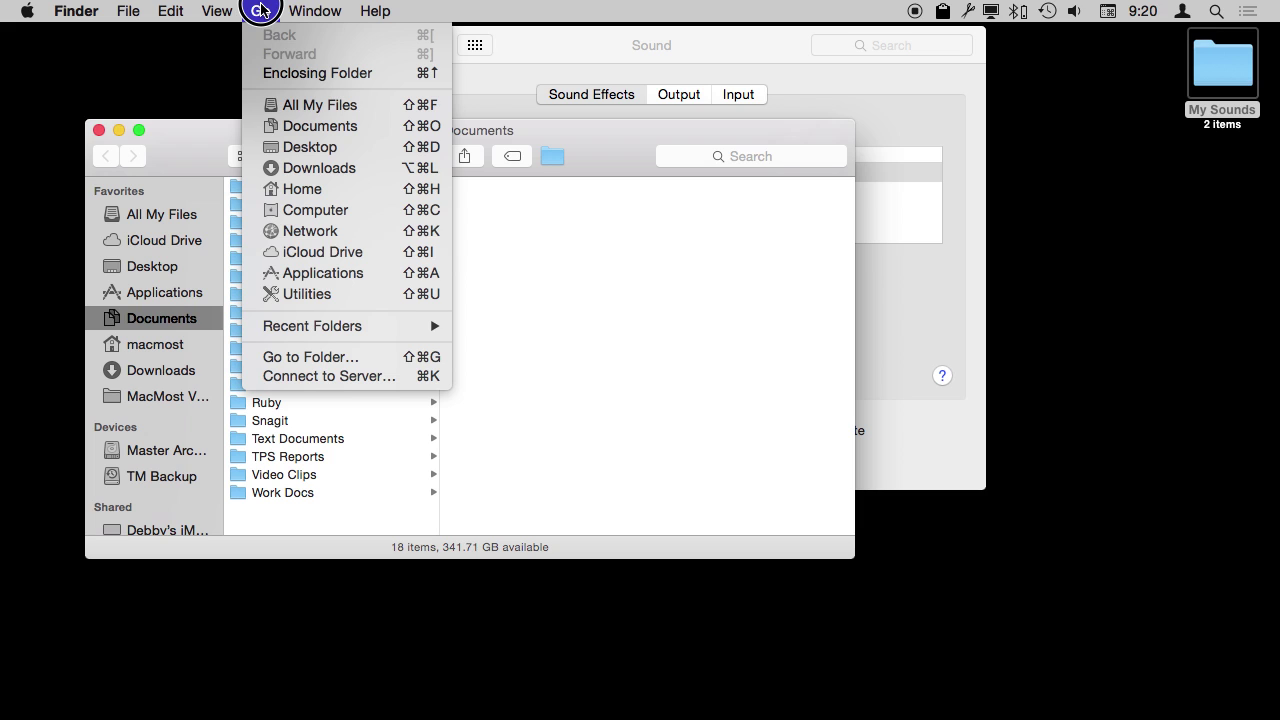
key("alt")
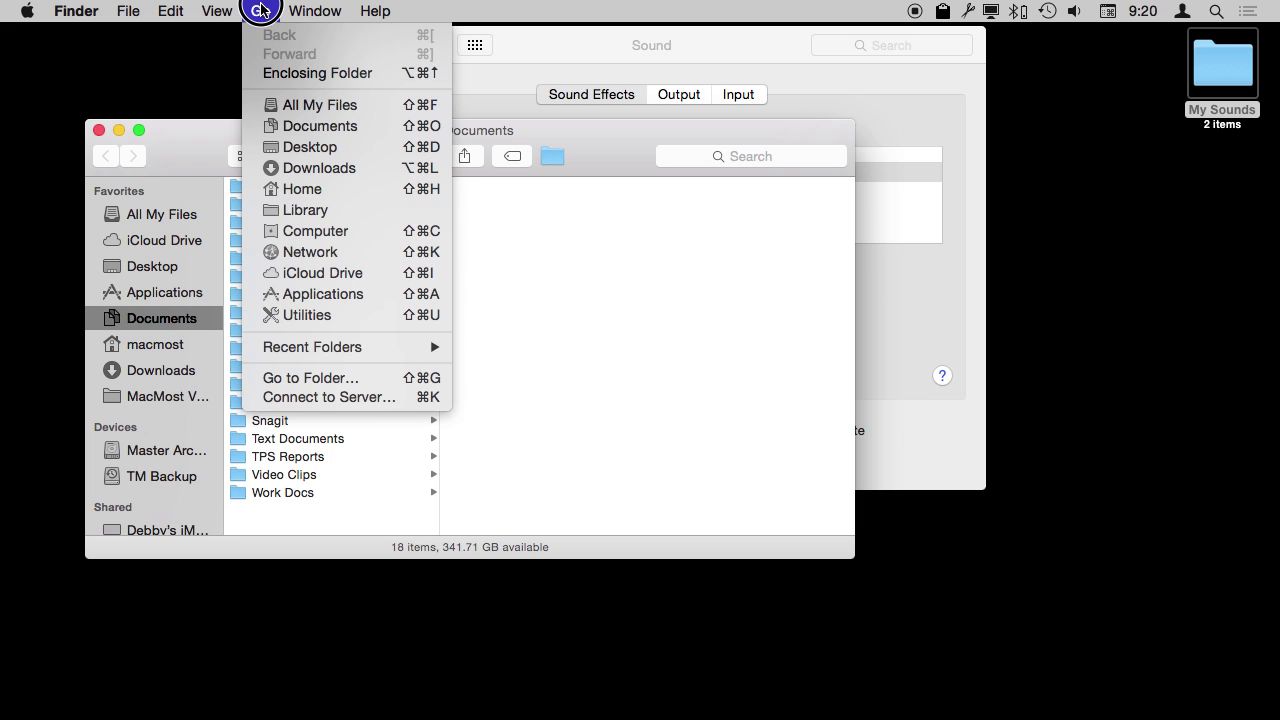
left_click(310, 212)
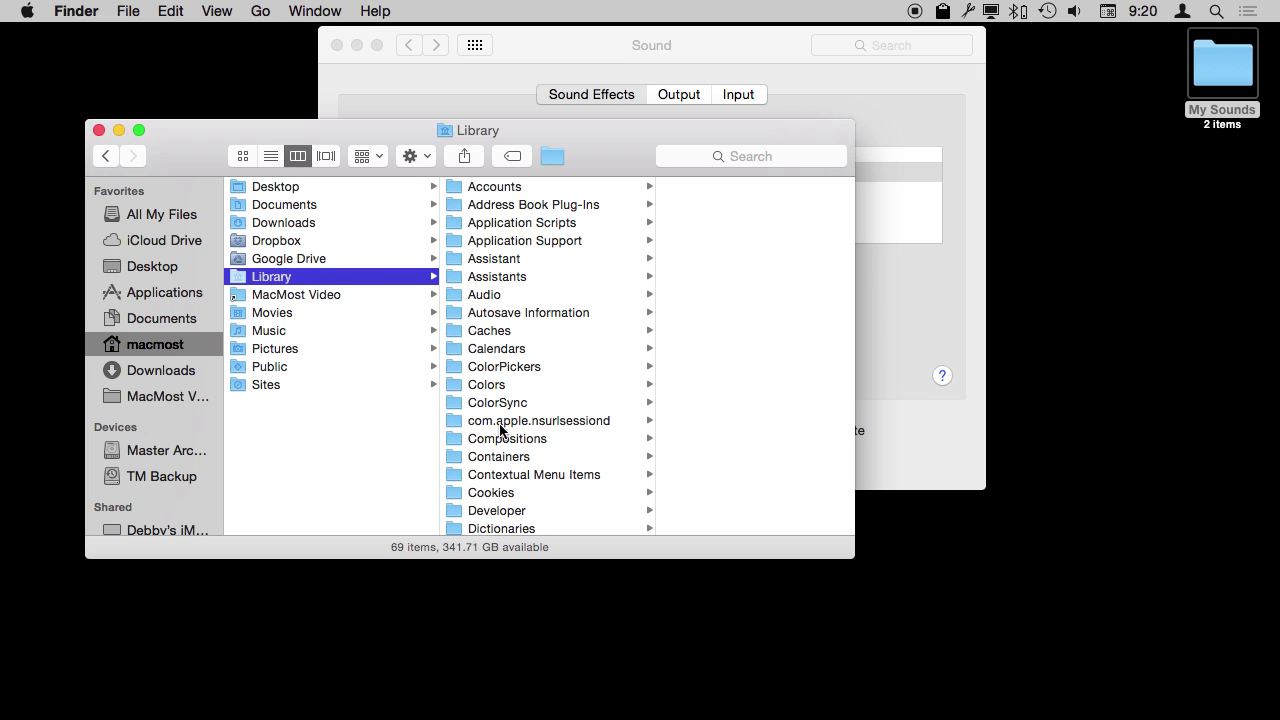
scroll(499, 425, "down", 10)
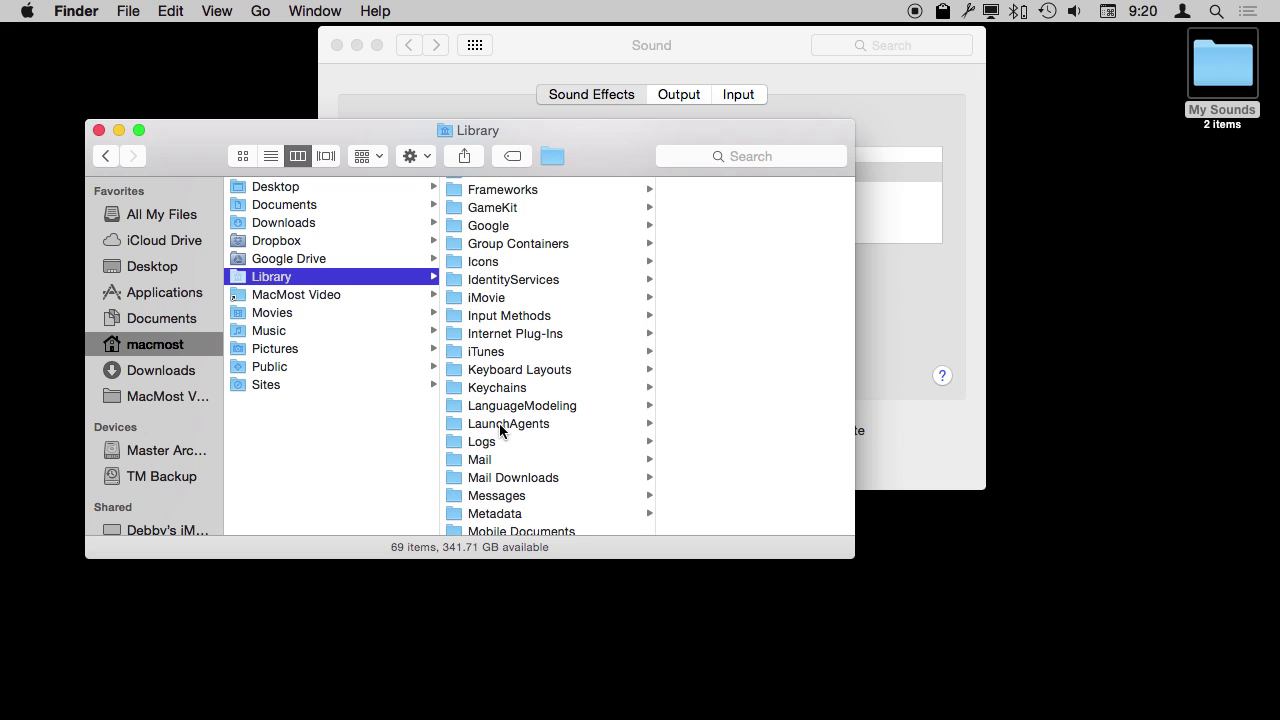
scroll(501, 429, "down", 5)
scroll(501, 429, "down", 6)
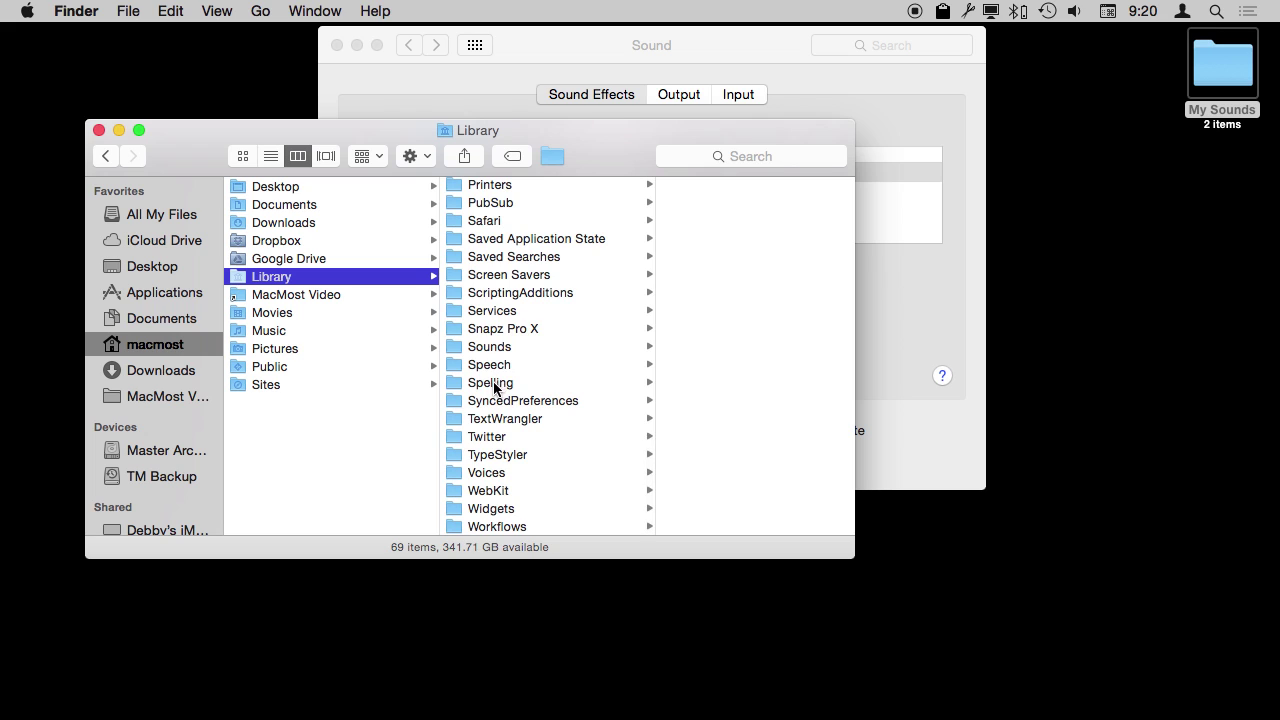
left_click(491, 348)
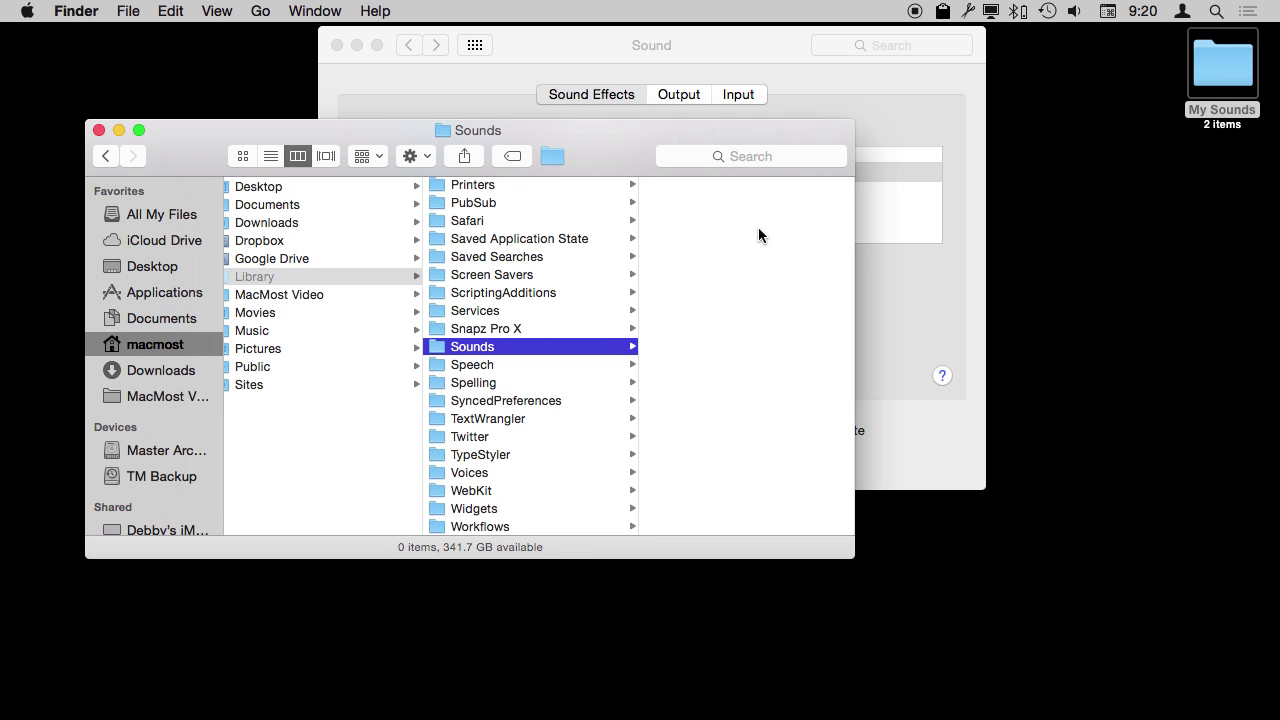
Open My Sounds beside ~/Library/Sounds and drag Chimes.aiff and Knock.mp3 across
left_click_drag(617, 148, 595, 253)
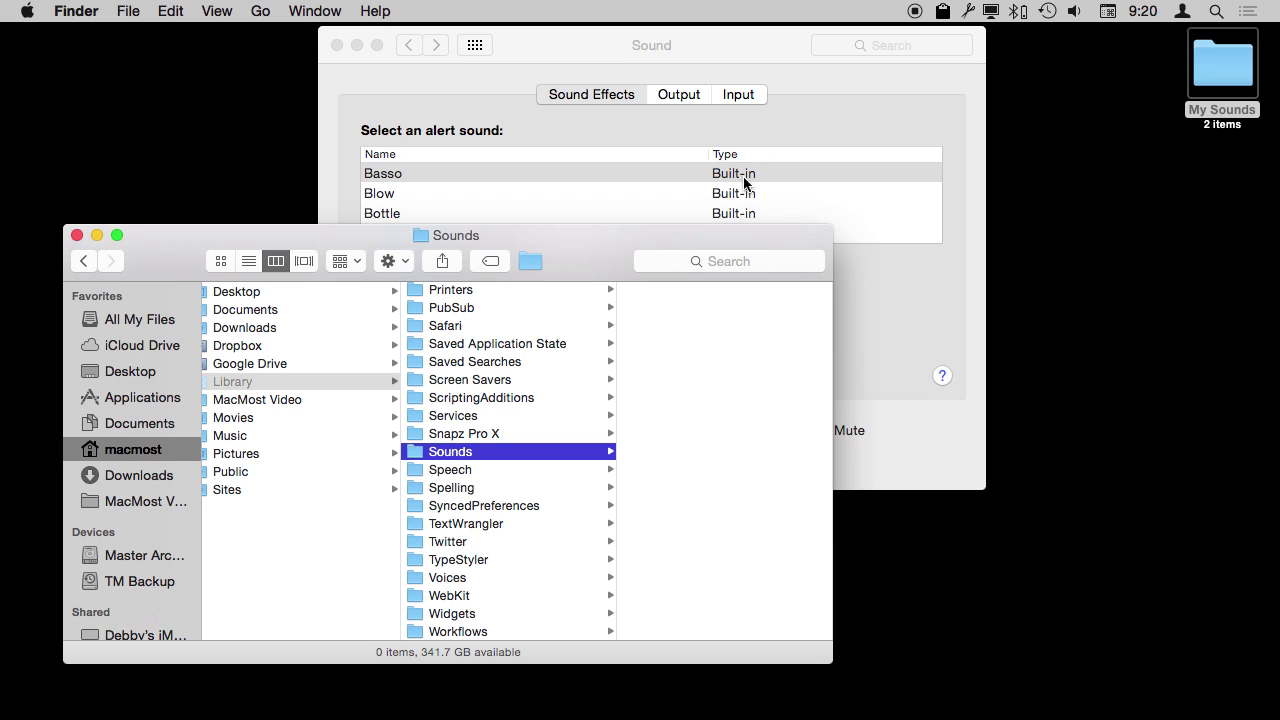
double_click(1221, 63)
left_click_drag(552, 270, 1054, 319)
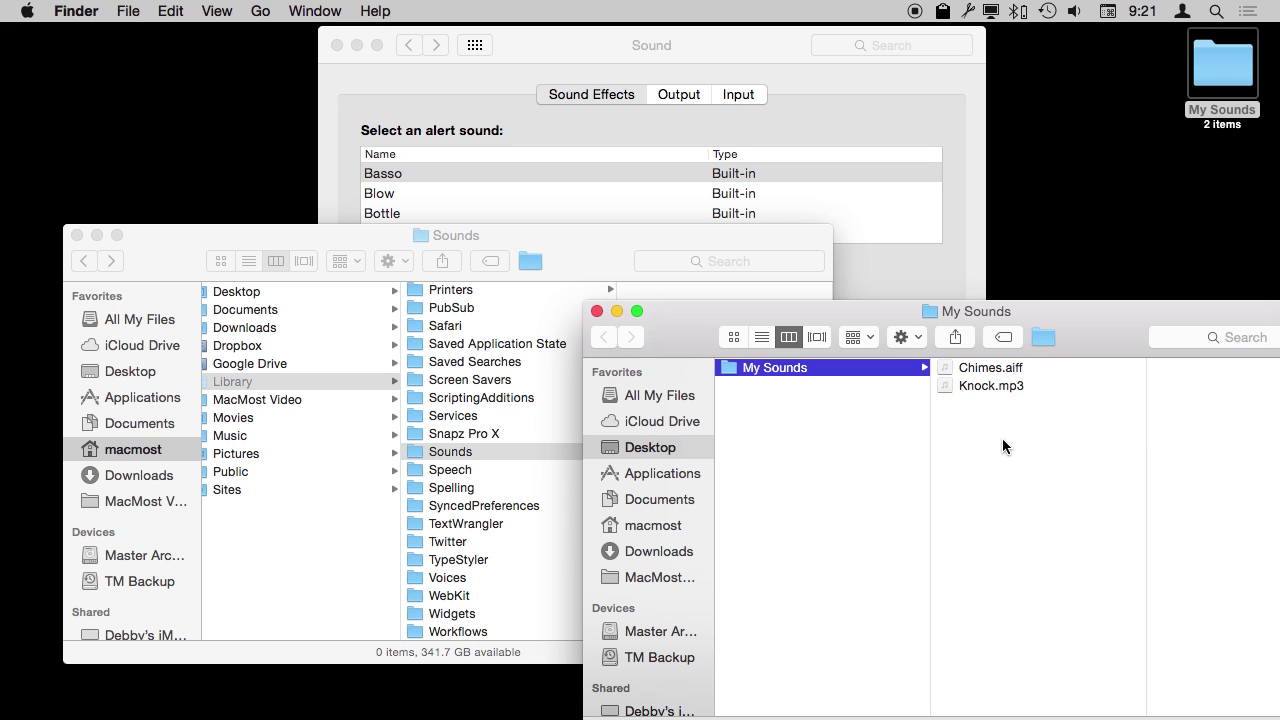
left_click_drag(867, 334, 989, 446)
left_click_drag(1131, 539, 688, 319)
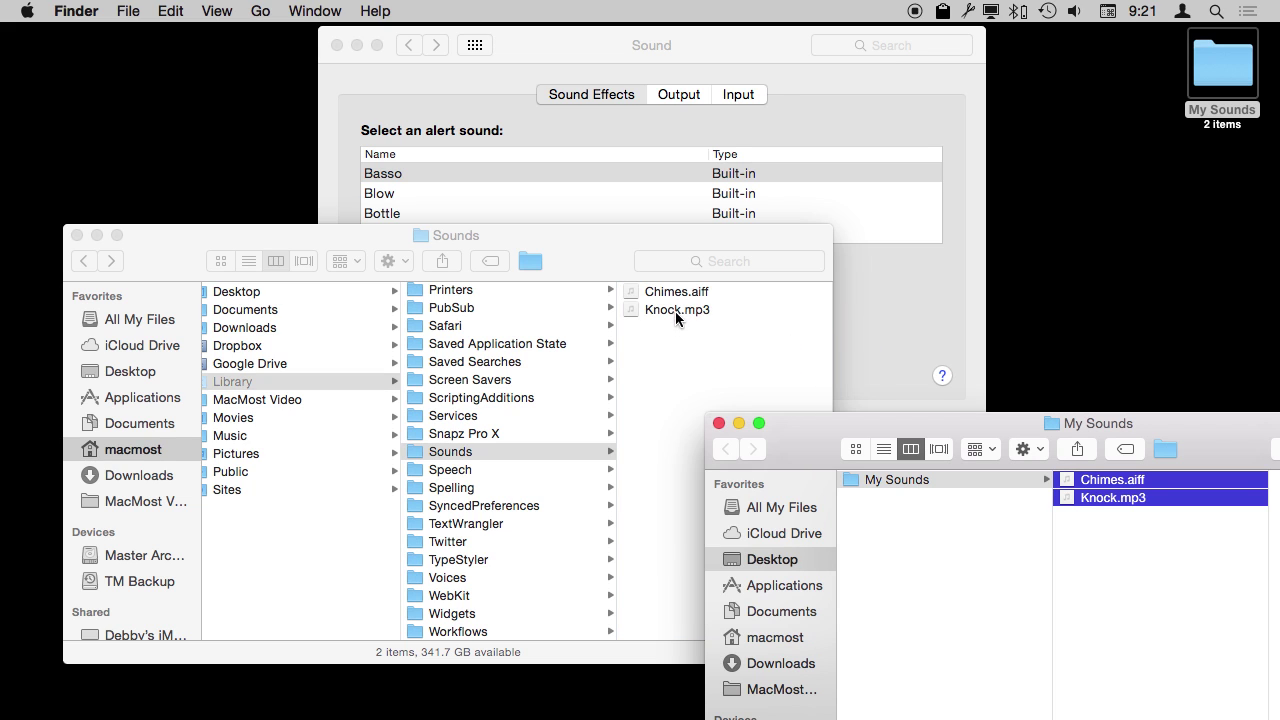
Quit System Preferences and relaunch it from the Apple menu
left_click(758, 218)
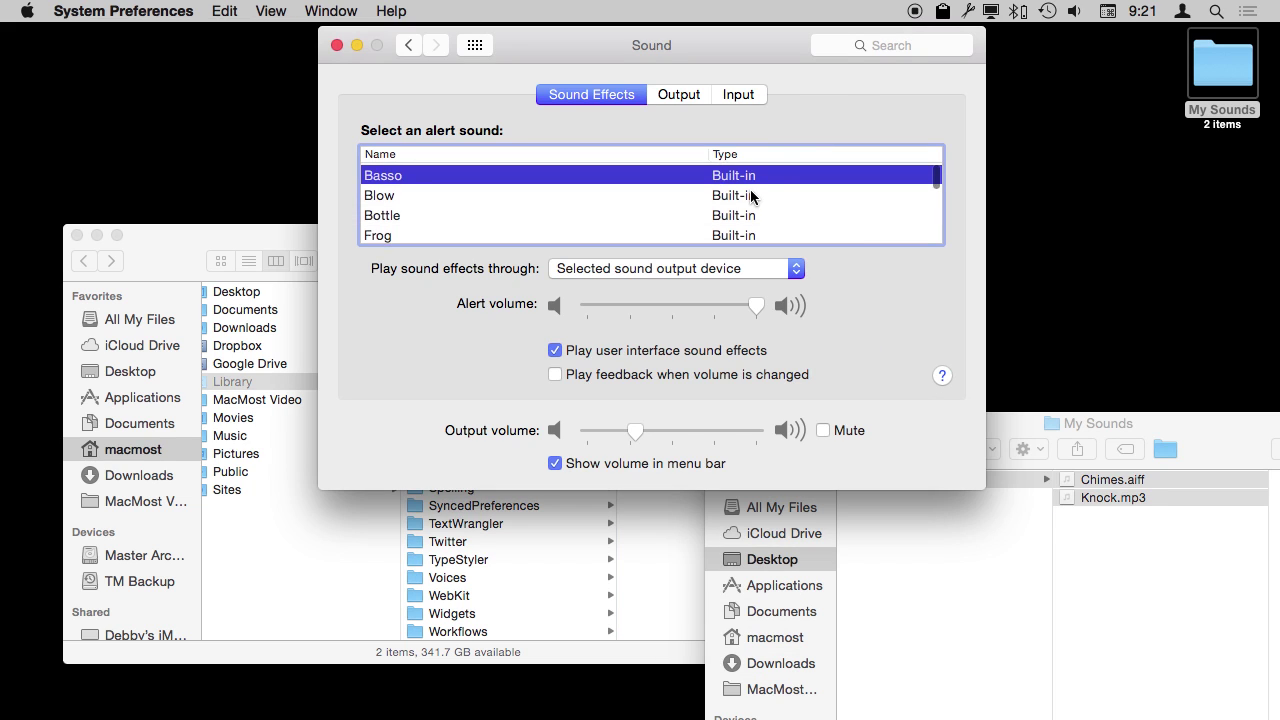
scroll(750, 195, "down", 5)
scroll(750, 190, "up", 5)
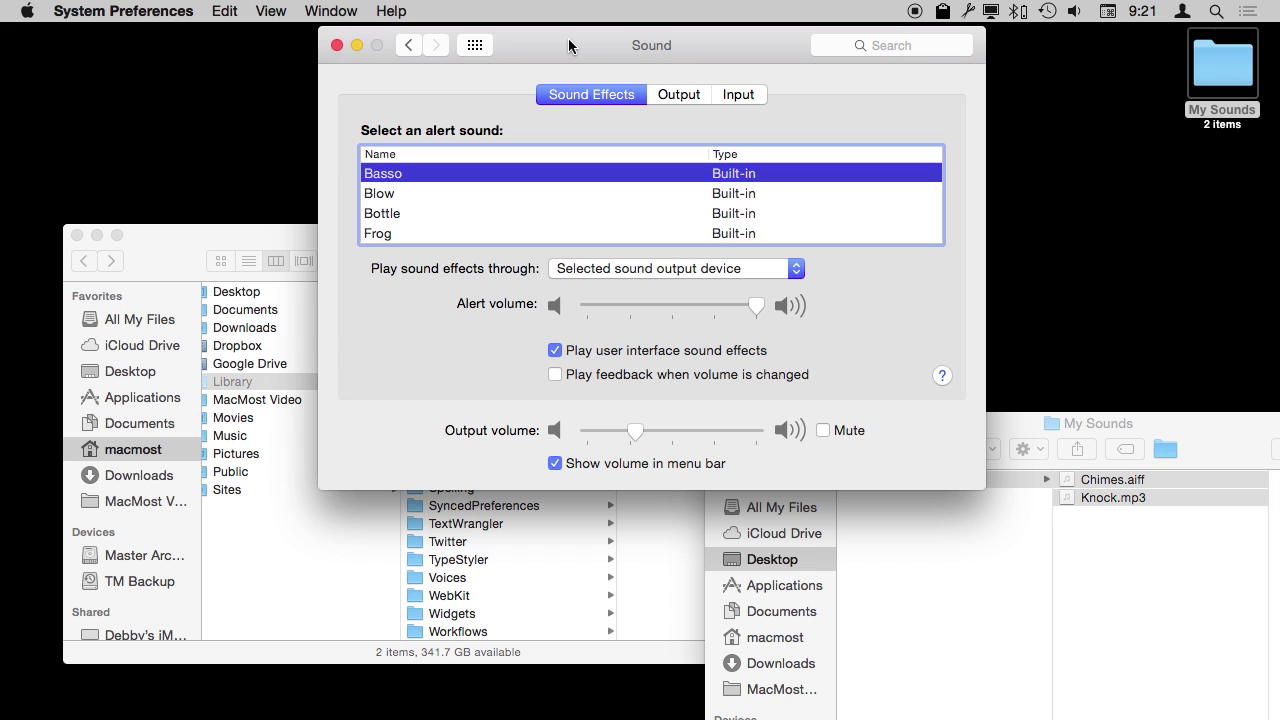
left_click(158, 12)
left_click(148, 167)
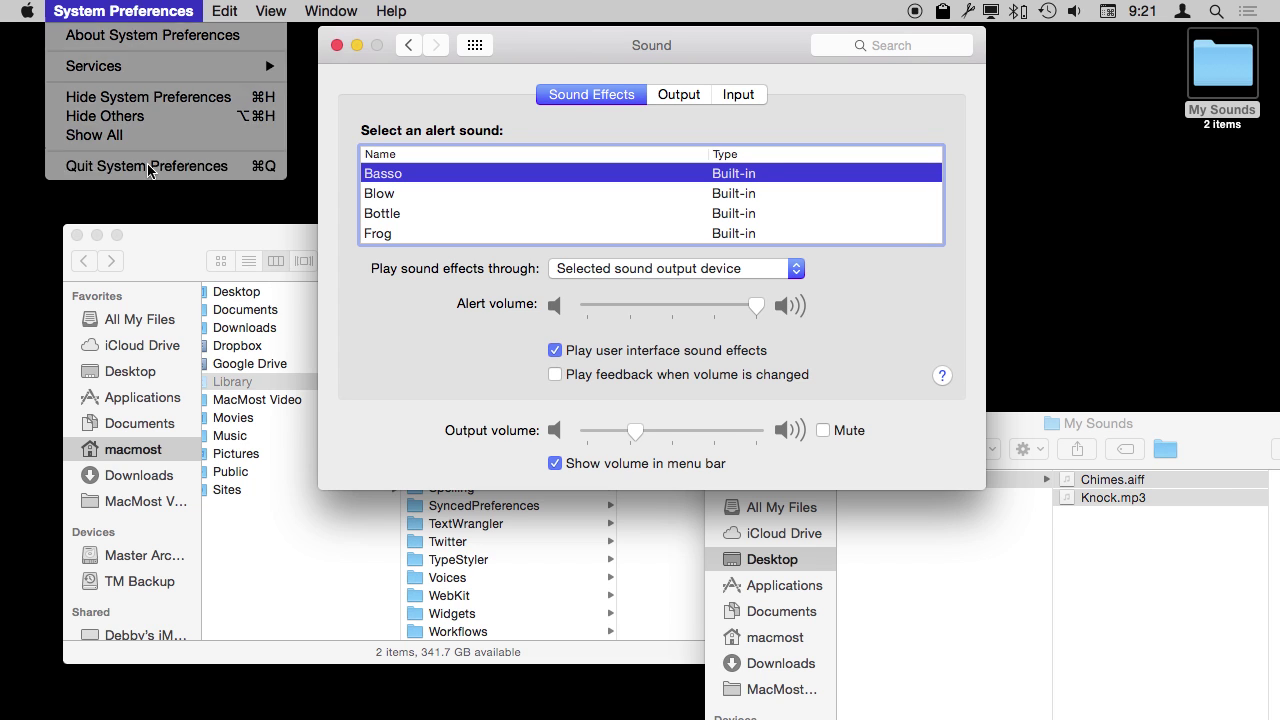
left_click(27, 11)
left_click(66, 70)
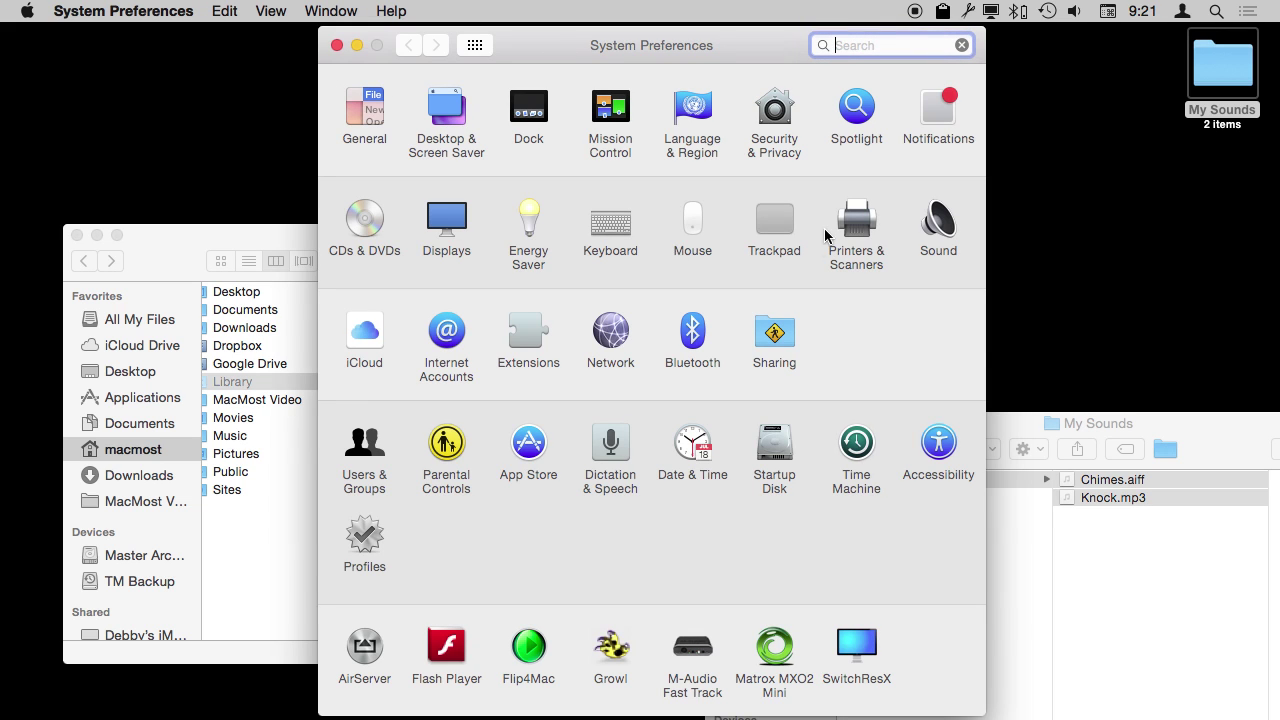
Scroll the Sound Effects alert list to find Chimes listed as Custom
left_click(938, 222)
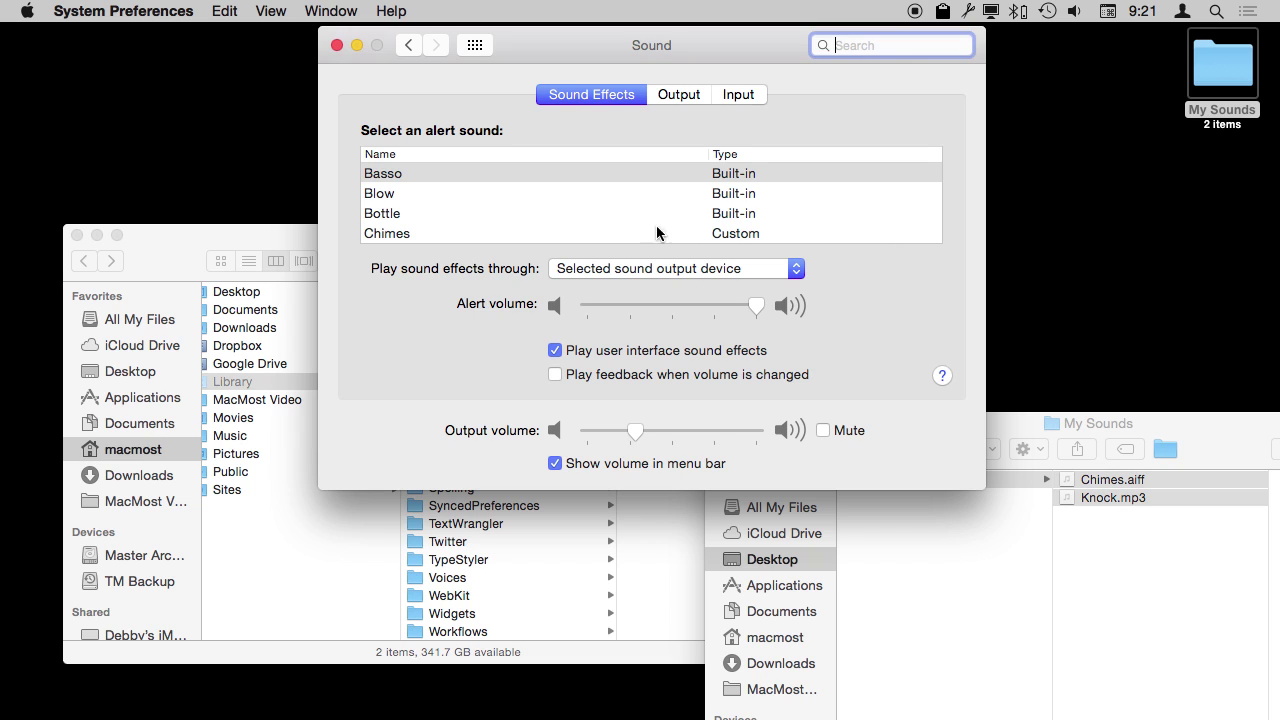
scroll(525, 226, "down", 2)
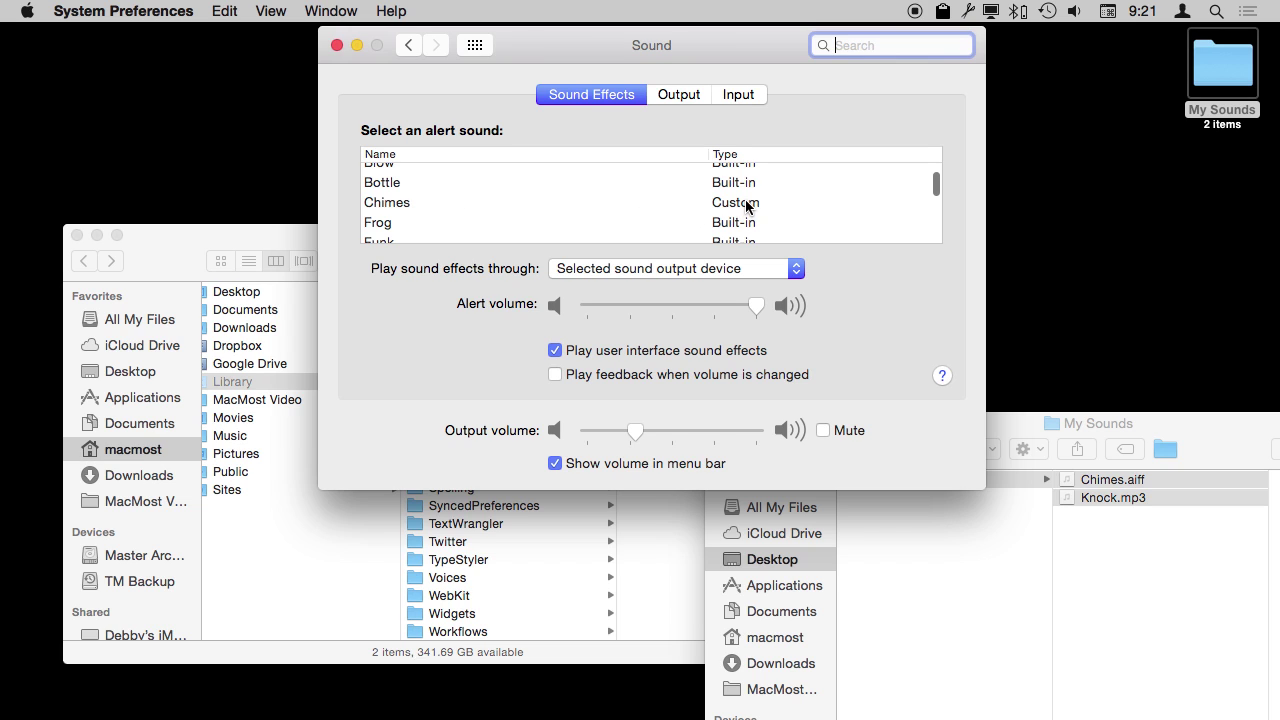
scroll(620, 213, "down", 3)
scroll(620, 213, "down", 2)
scroll(620, 213, "up", 2)
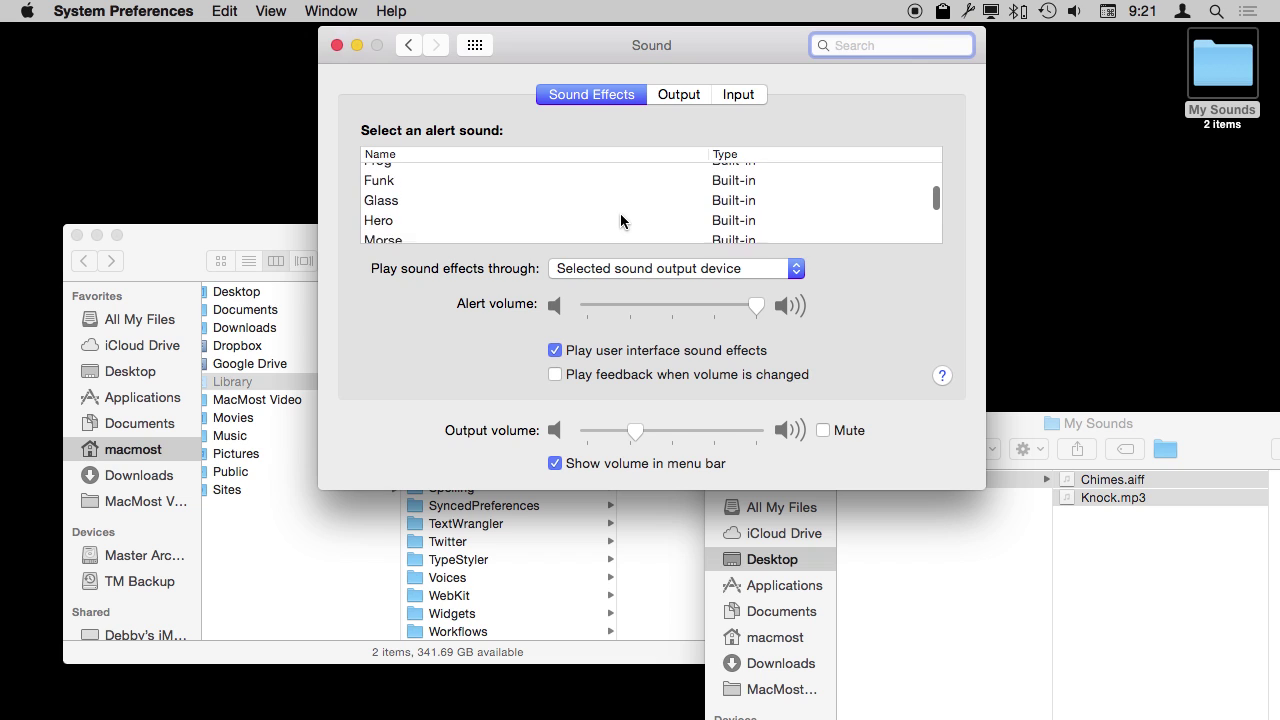
scroll(620, 213, "down", 3)
scroll(572, 213, "up", 5)
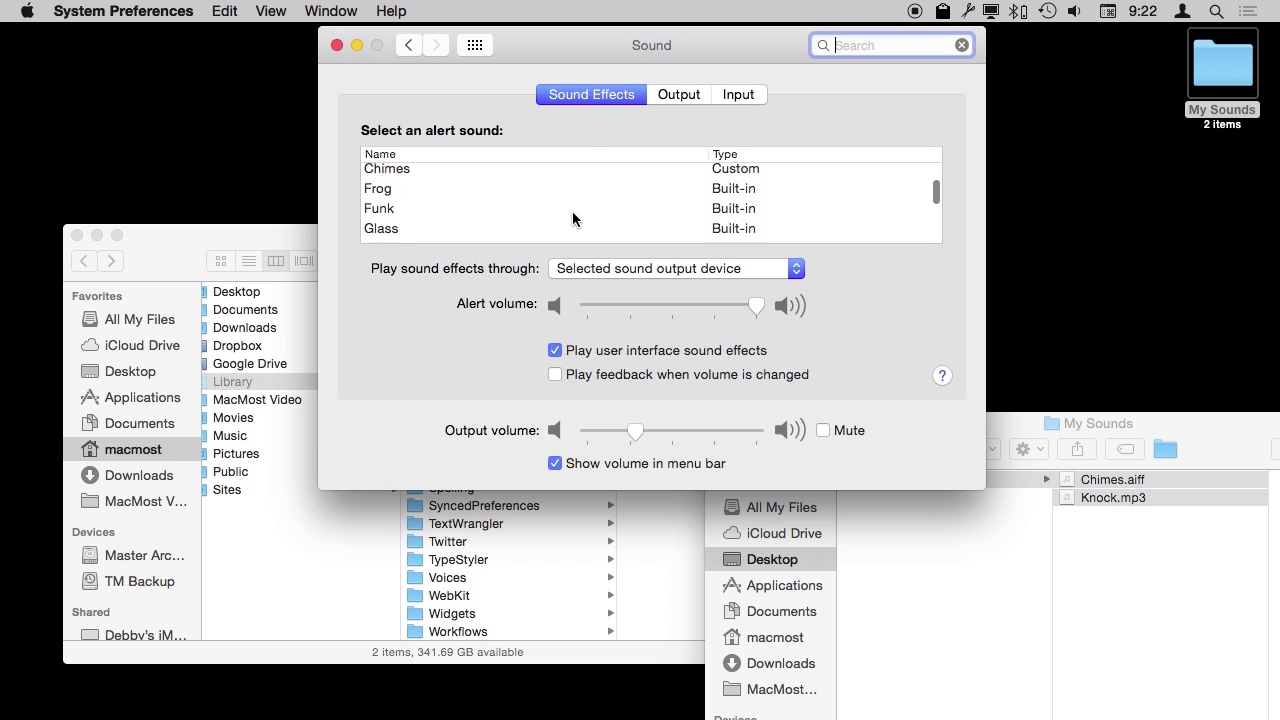
Rename Knock.mp3 in My Sounds to Knock.aiff, confirming the .aiff extension
left_click(1144, 548)
left_click(1108, 542)
left_click(1134, 497)
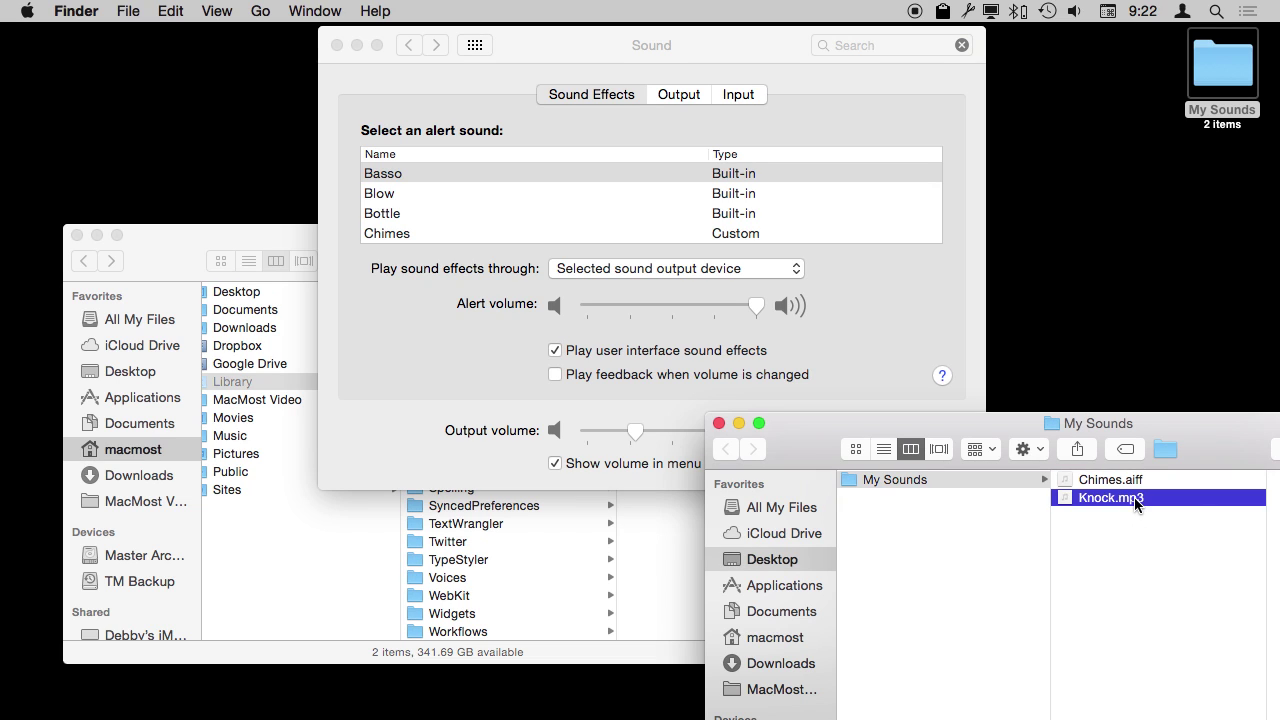
key("Return")
key("Right")
key("shift+Right")
key("shift+Right")
key("shift+Right")
type("aiff")
key("Return")
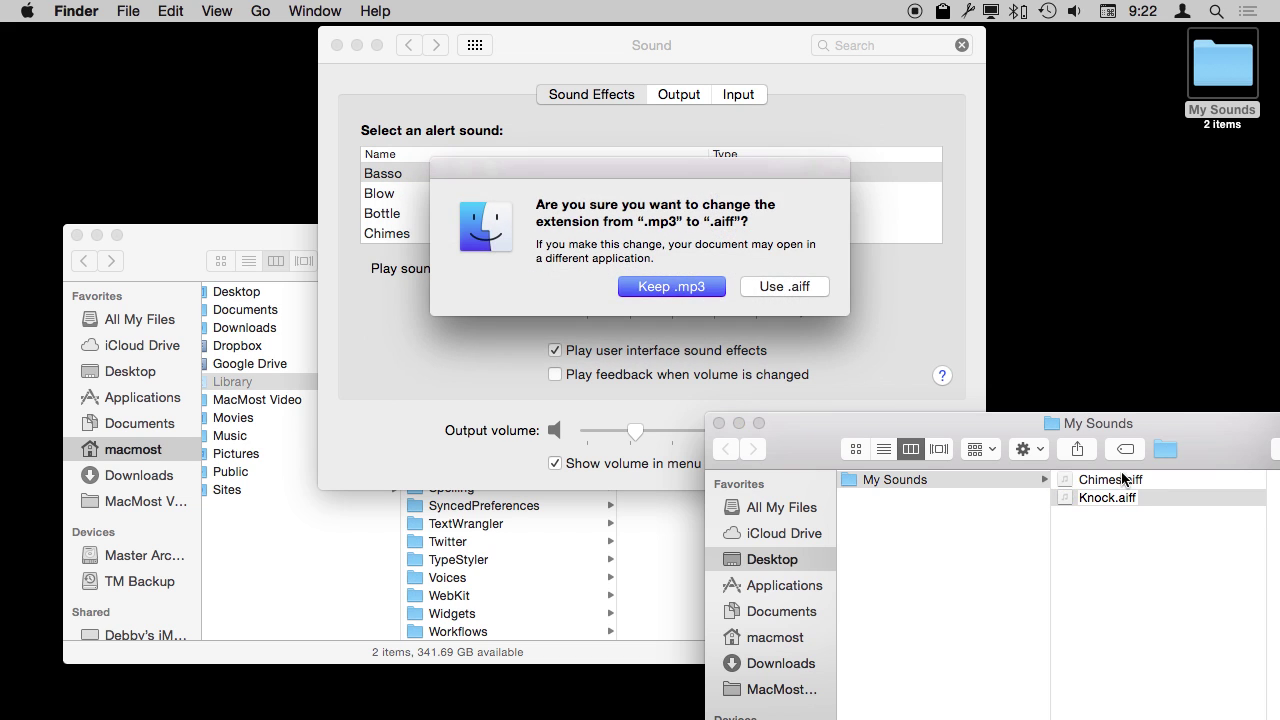
left_click(790, 287)
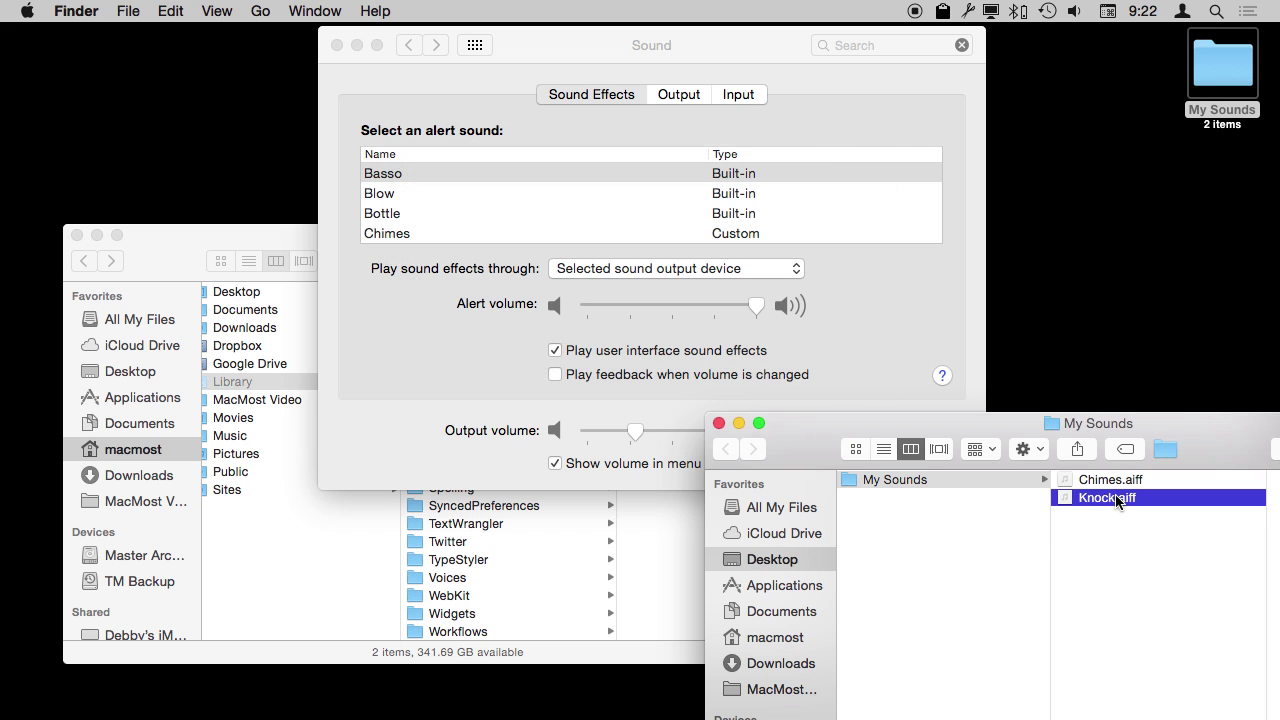
Copy Knock.aiff into ~/Library/Sounds and delete the old Knock.mp3 there
left_click(655, 557)
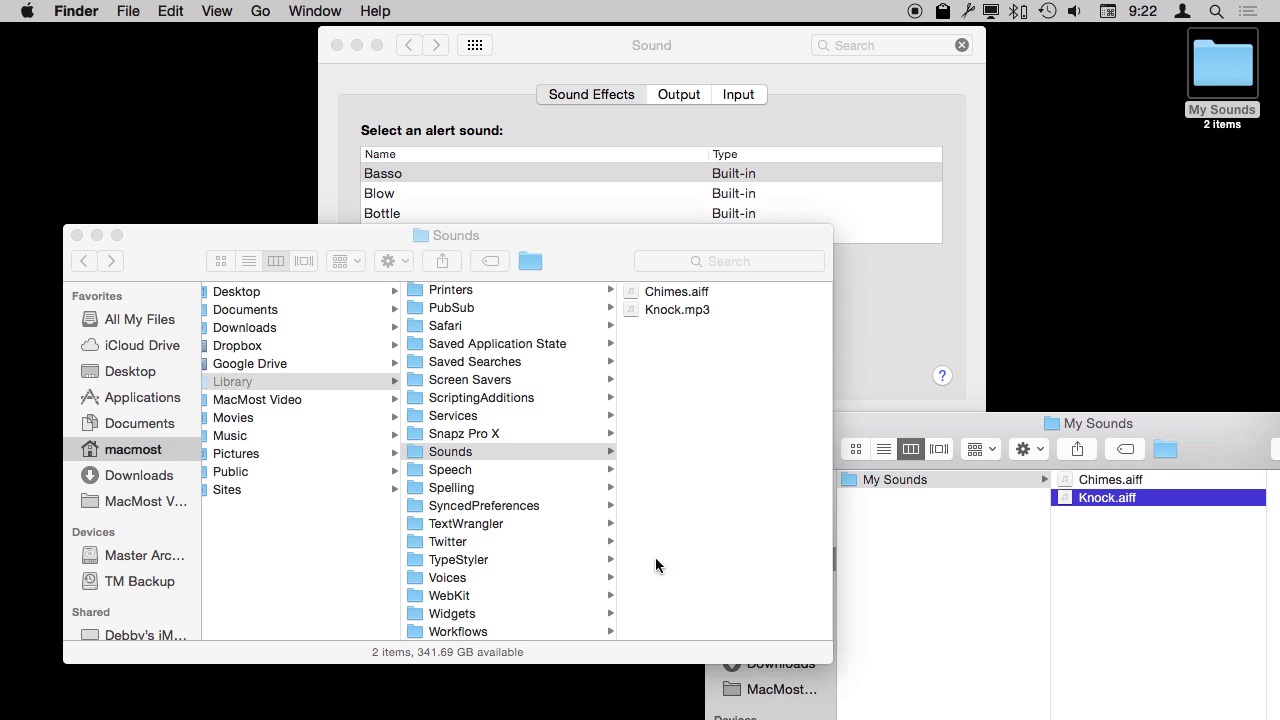
left_click_drag(1072, 495, 760, 421)
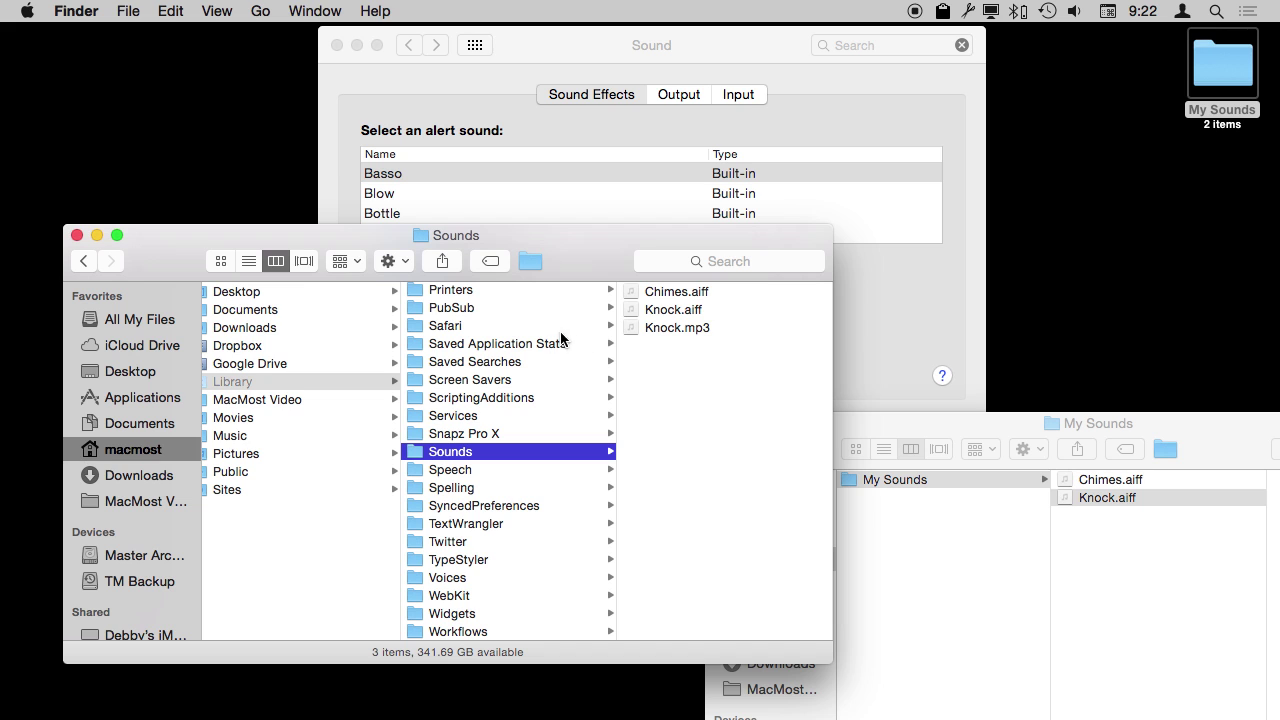
left_click(676, 329)
key("super+BackSpace")
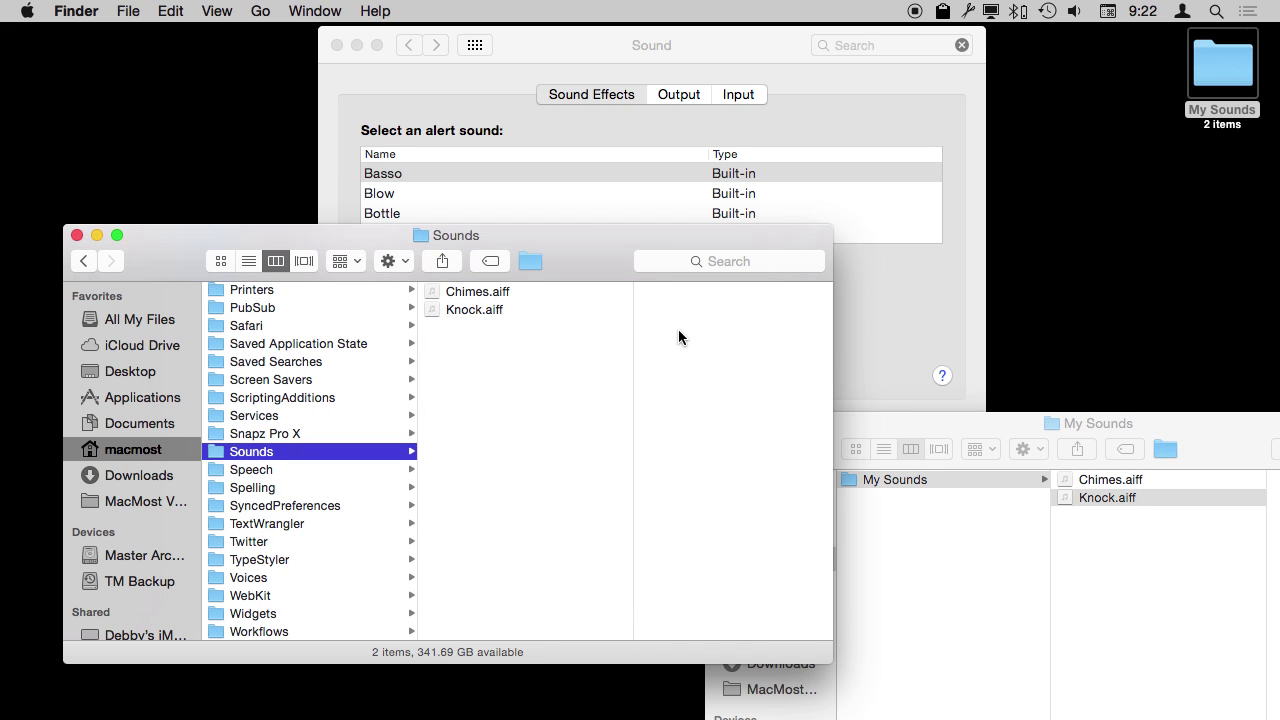
Quit System Preferences so it reloads the sound list
left_click(465, 110)
key("super+q")
left_click(27, 11)
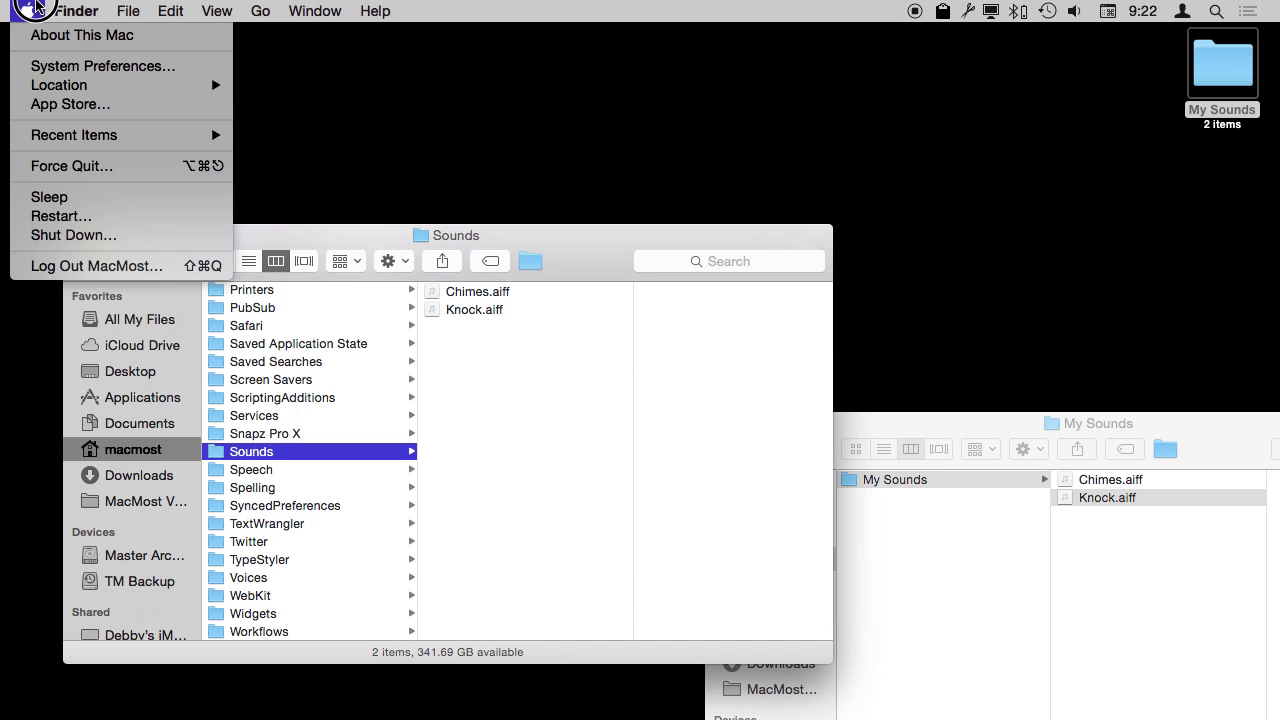
Relaunch System Preferences and select Knock as the alert sound in Sound
left_click(72, 63)
left_click(932, 210)
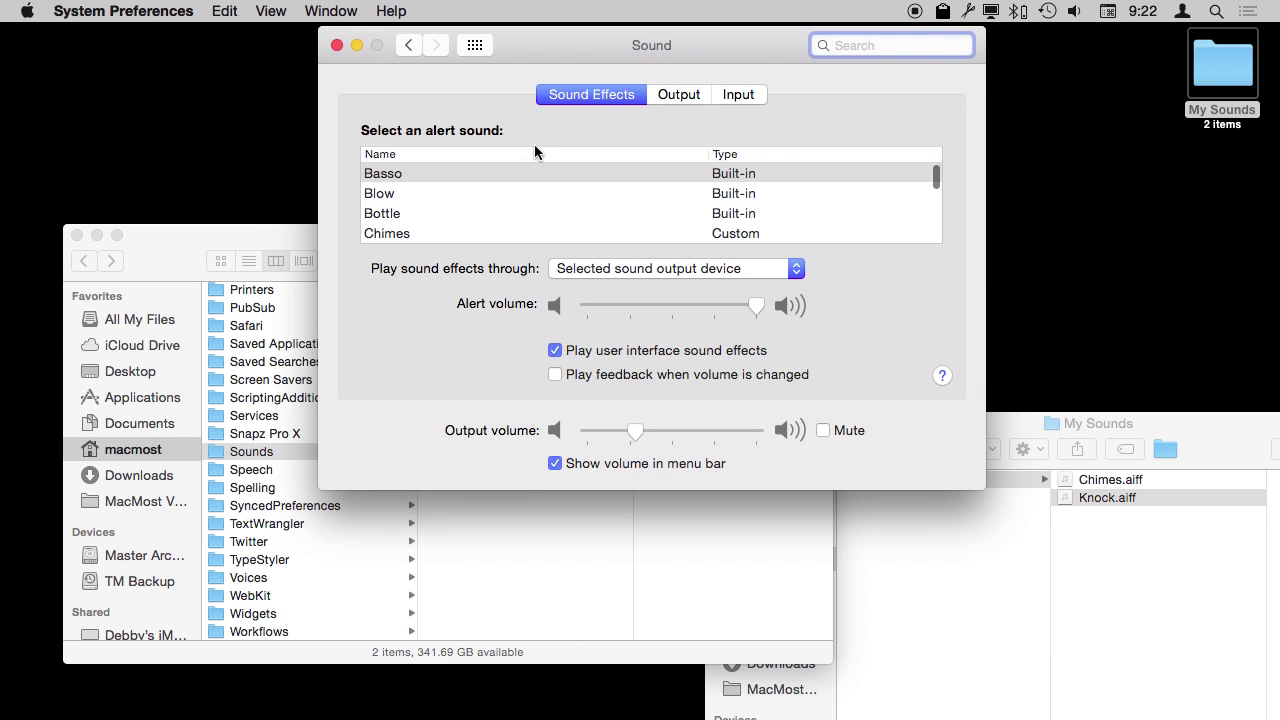
scroll(494, 224, "down", 3)
scroll(494, 224, "down", 3)
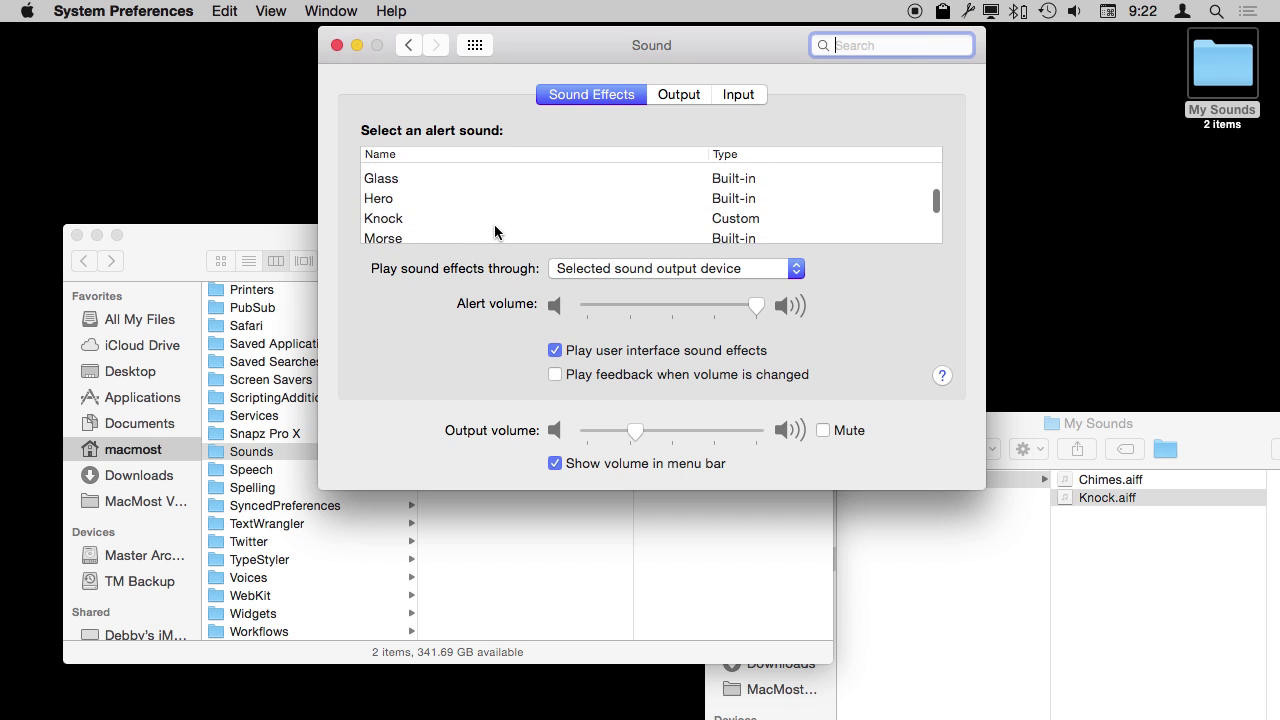
left_click(390, 222)
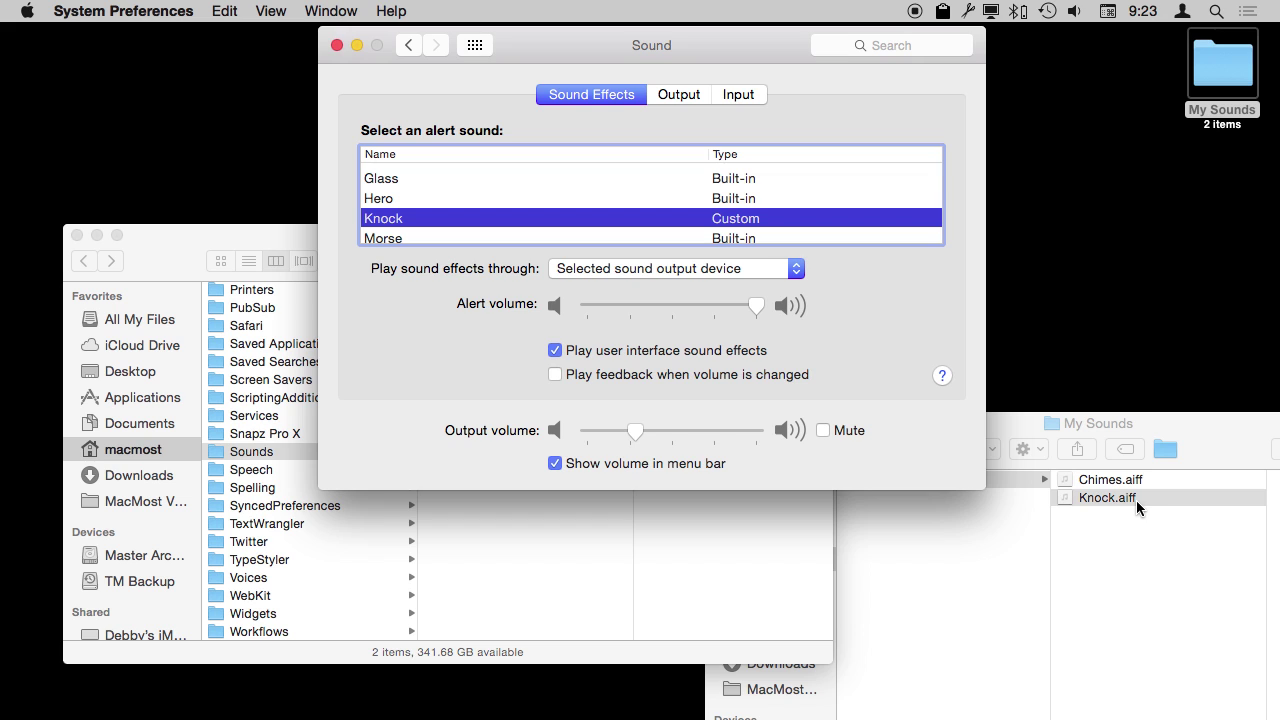
Scroll the alert list to review the Custom sounds Chimes and Knock
mouse_move(733, 710)
scroll(507, 183, "up", 3)
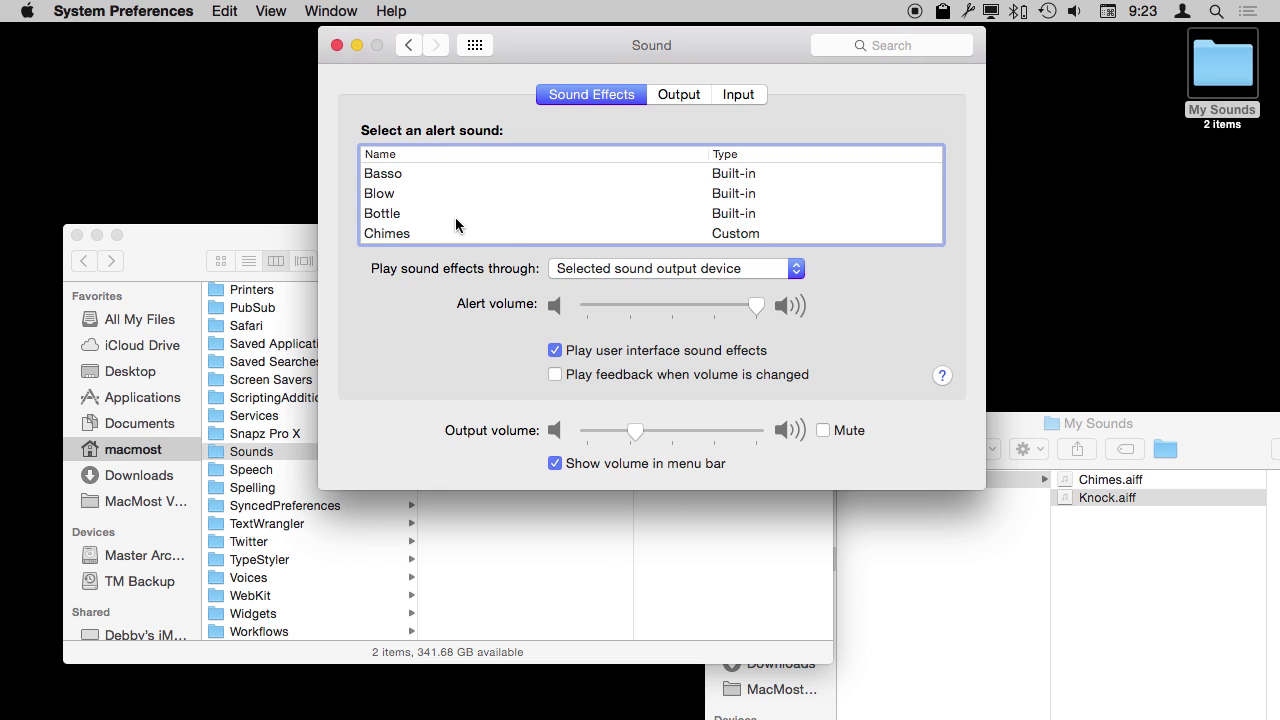
scroll(424, 240, "down", 1)
scroll(424, 240, "down", 1)
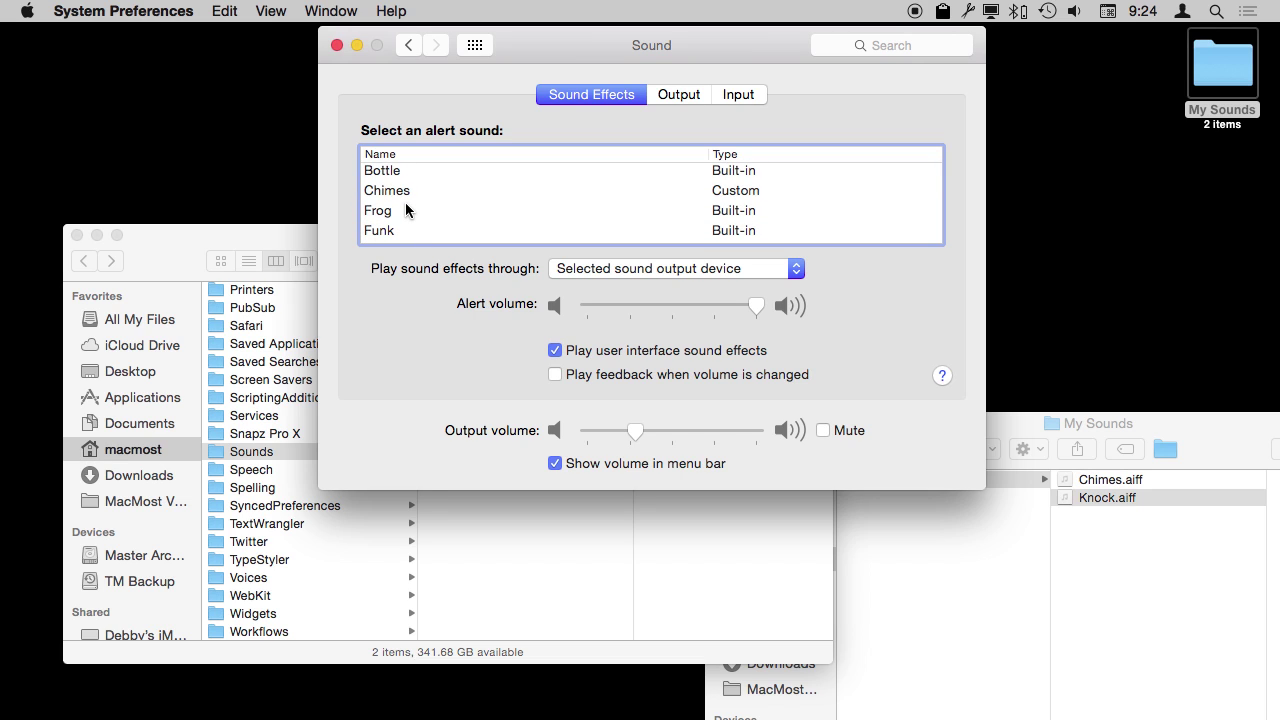
scroll(430, 198, "up", 2)
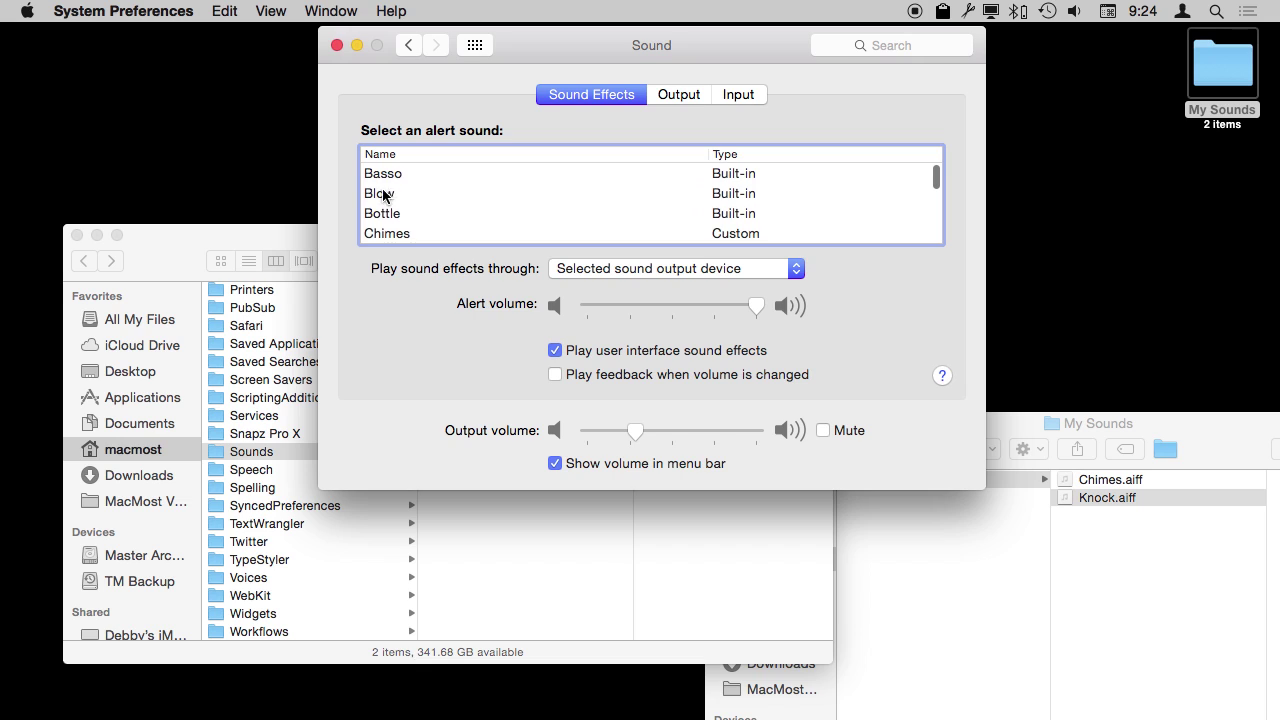